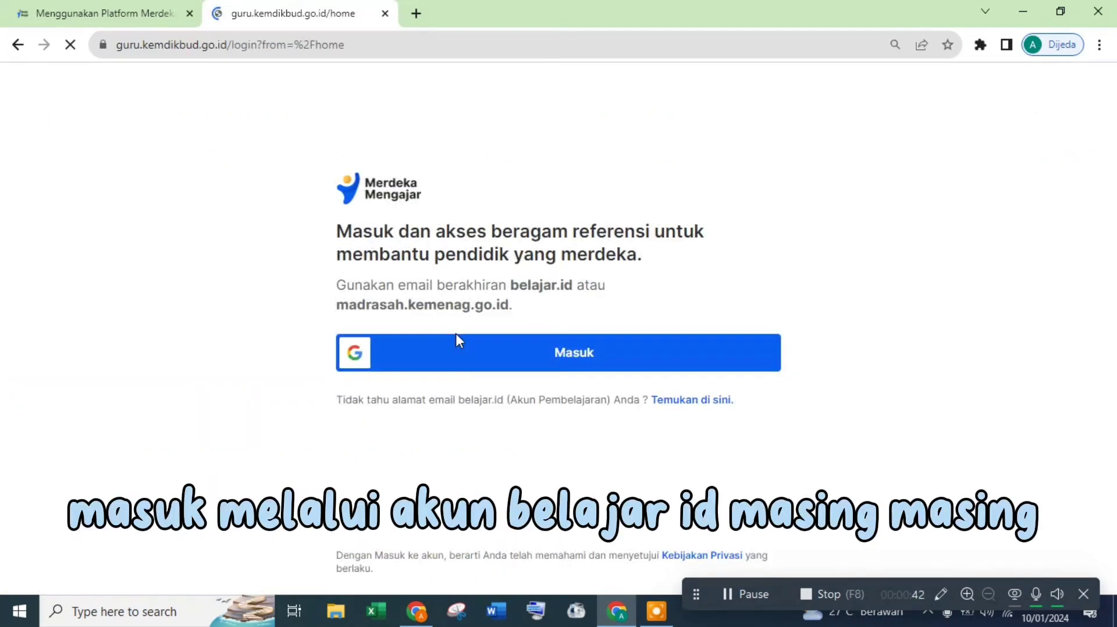
# Sign in to Merdeka Mengajar with the Google learning account and open the Perencanaan Kinerja form in Pengelolaan Kinerja
pyautogui.click(457, 339)
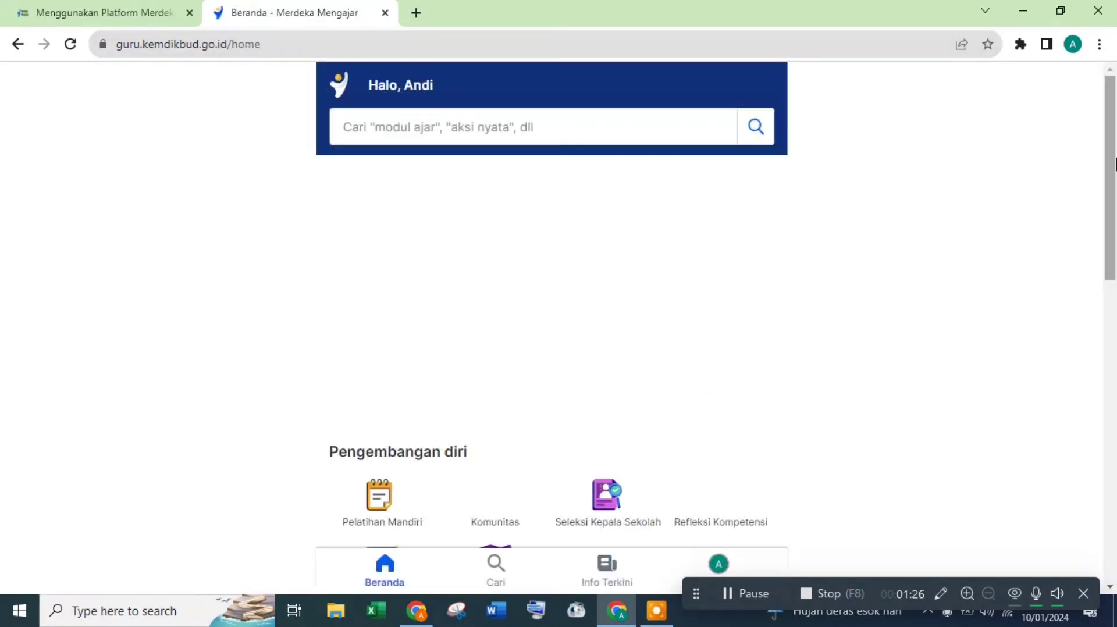
pyautogui.moveTo(1115, 155); pyautogui.dragTo(962, 274)
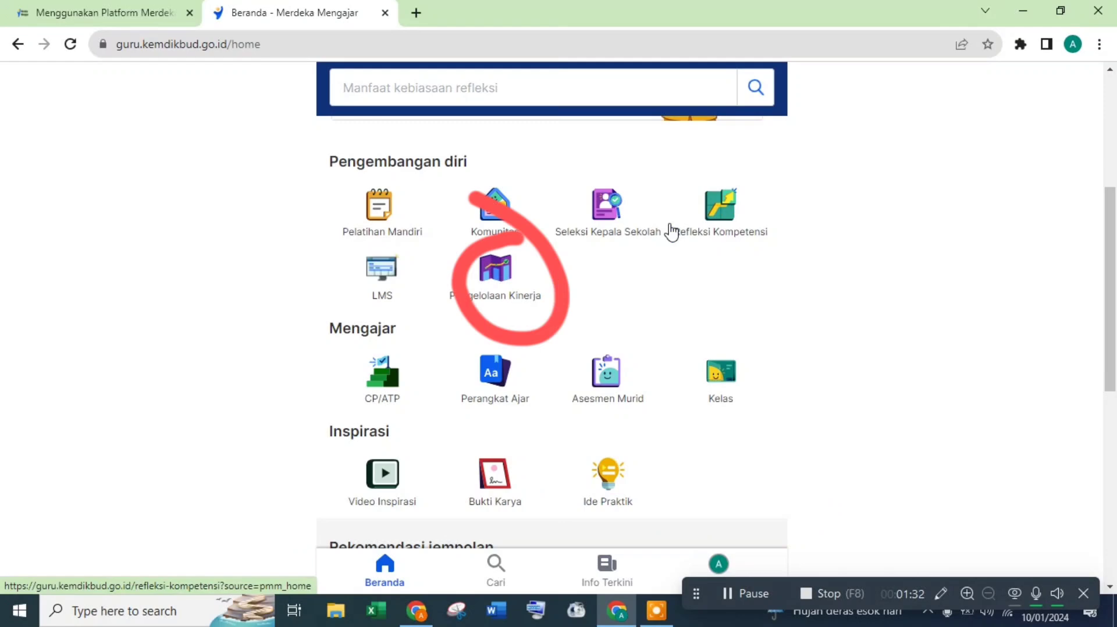
pyautogui.click(488, 275)
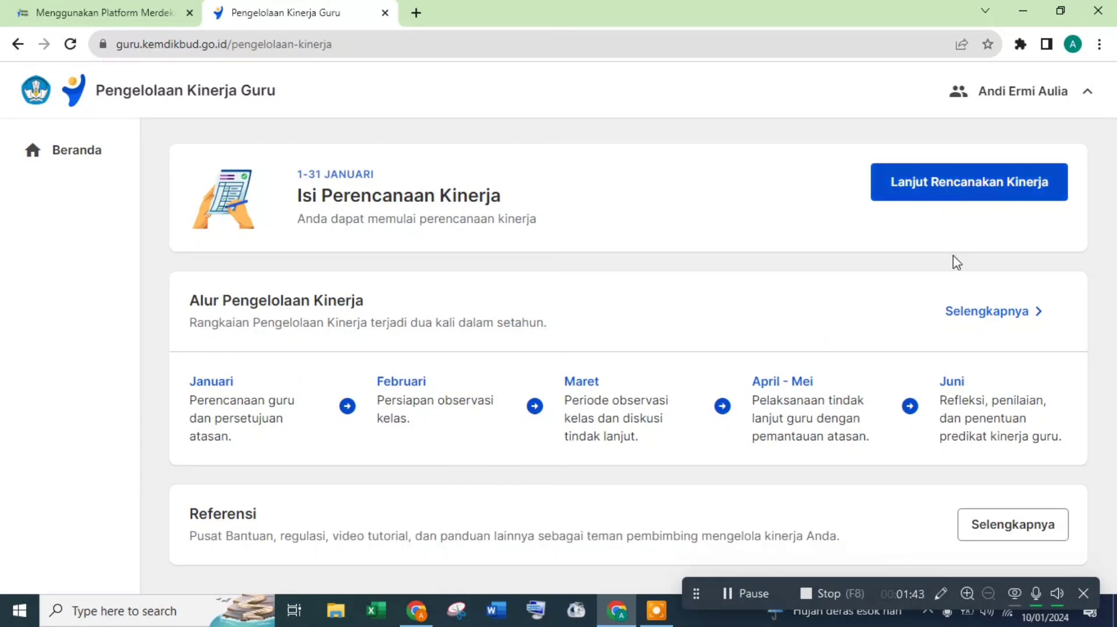
pyautogui.click(965, 178)
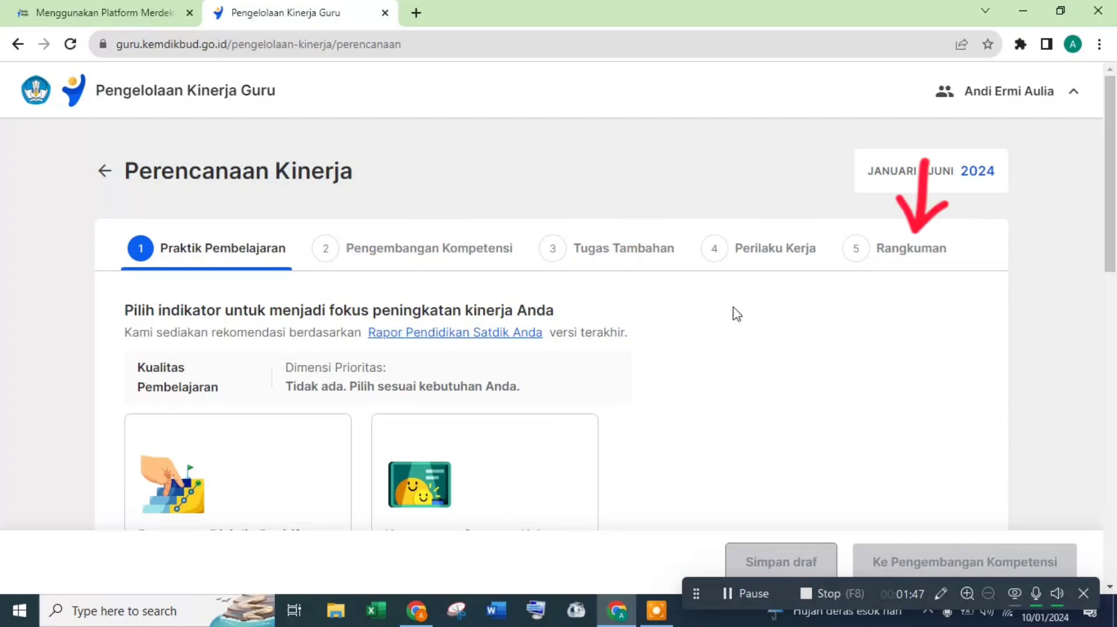
# Choose Penerapan Disiplin Positif as the focus indicator for Praktik Pembelajaran
pyautogui.scroll(-2, 1111, 232)
pyautogui.scroll(-12, 1114, 343)
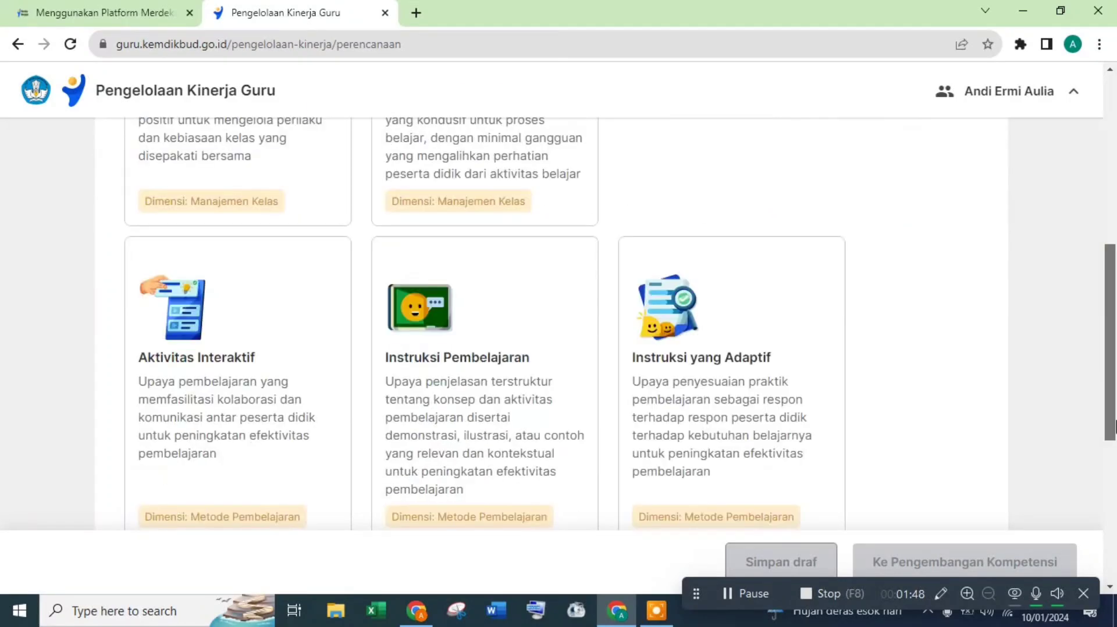
pyautogui.moveTo(1110, 542); pyautogui.dragTo(1114, 371)
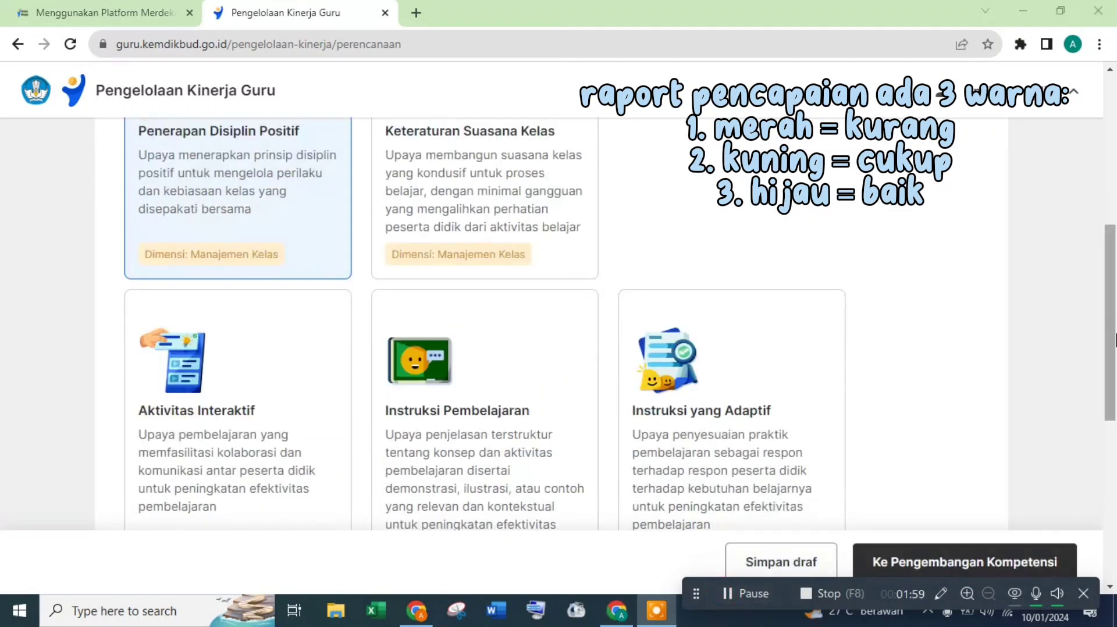
# Review the indicator cards and their dimensions in the Praktik Pembelajaran section
pyautogui.moveTo(1114, 355); pyautogui.dragTo(1115, 271)
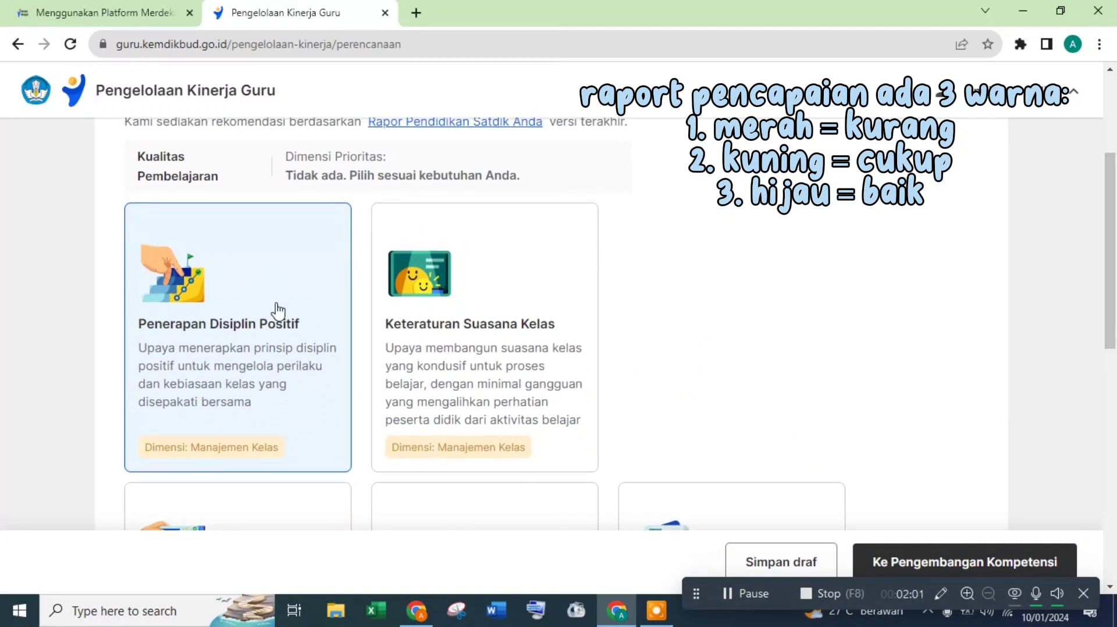
pyautogui.scroll(2, 1076, 231)
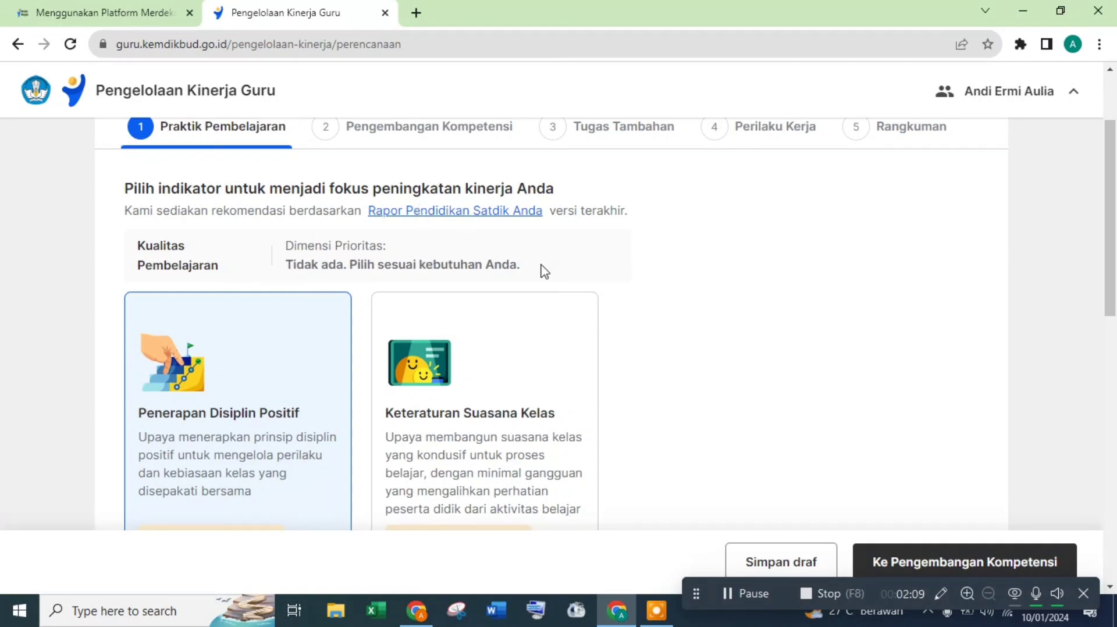
pyautogui.scroll(-3, 272, 295)
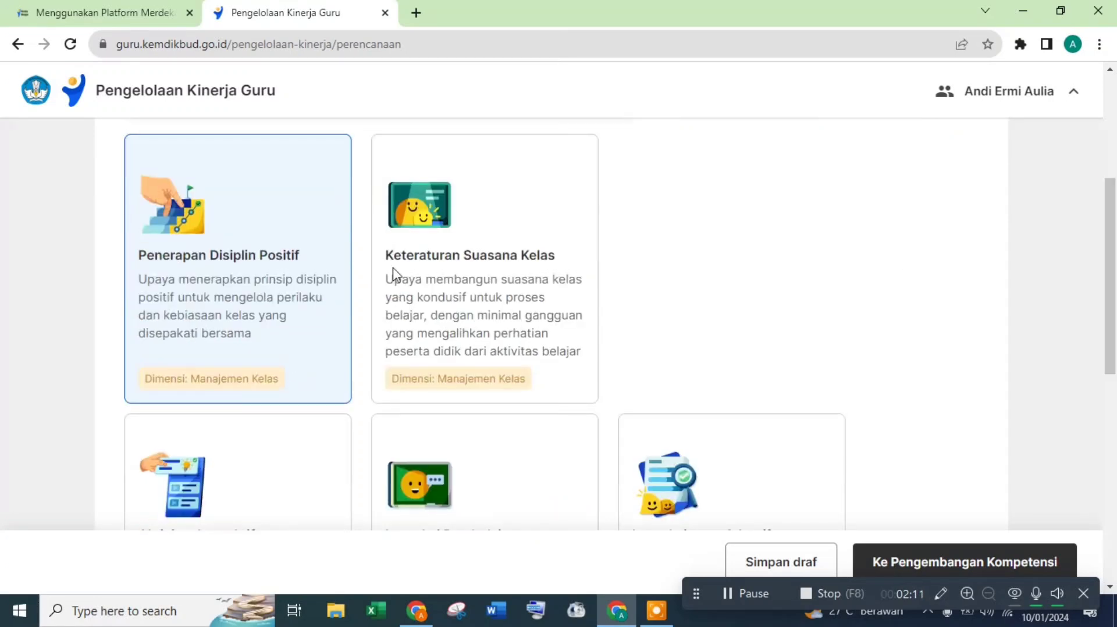
pyautogui.scroll(-3, 805, 366)
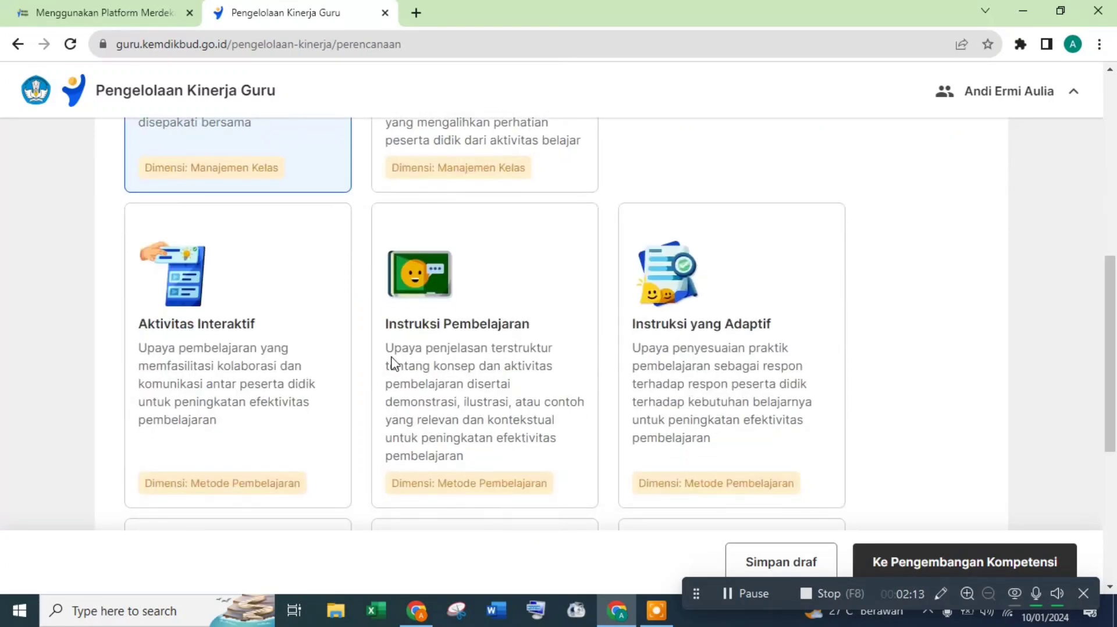
pyautogui.scroll(-3, 932, 336)
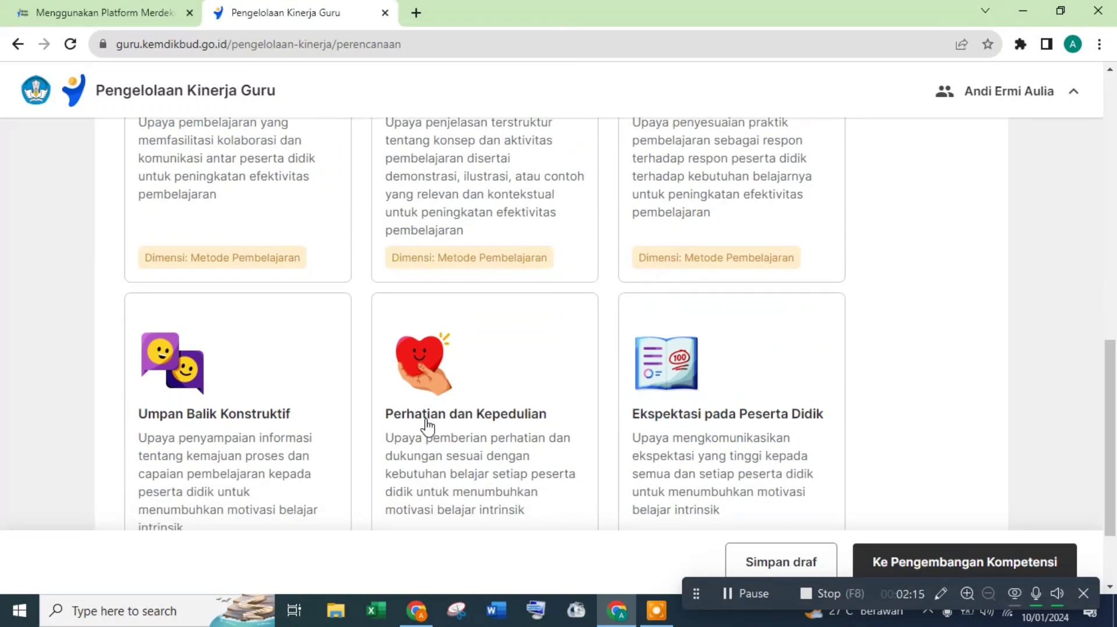
pyautogui.scroll(-1, 365, 424)
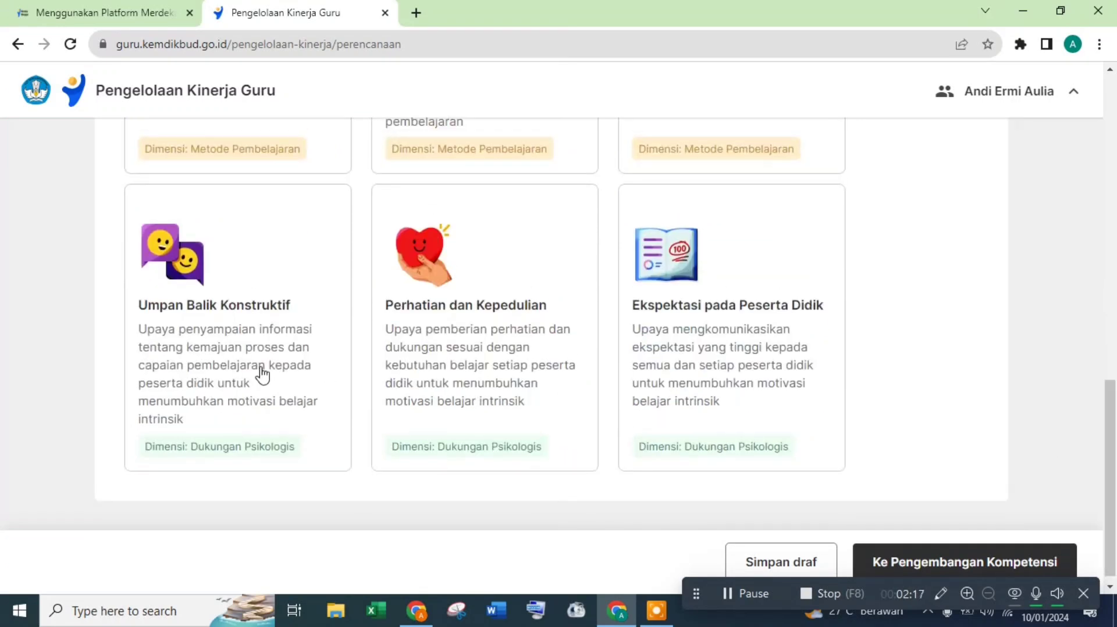
pyautogui.scroll(1, 1112, 356)
pyautogui.scroll(7, 1094, 291)
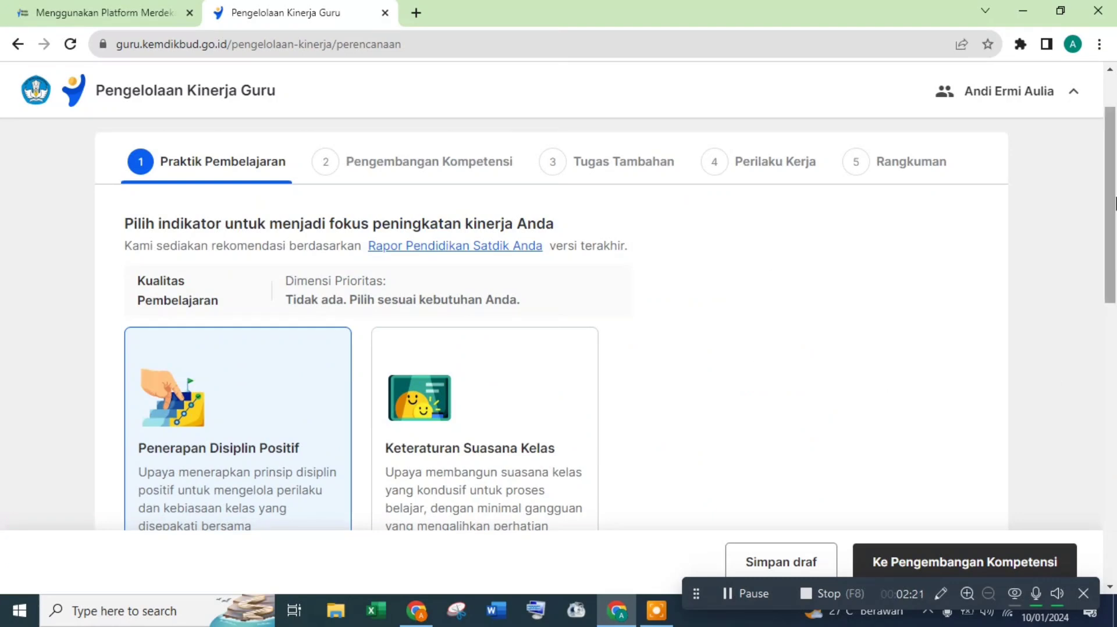
pyautogui.moveTo(1111, 194); pyautogui.dragTo(1114, 207)
pyautogui.moveTo(1070, 587); pyautogui.dragTo(1077, 608)
pyautogui.moveTo(1113, 231); pyautogui.dragTo(1114, 333)
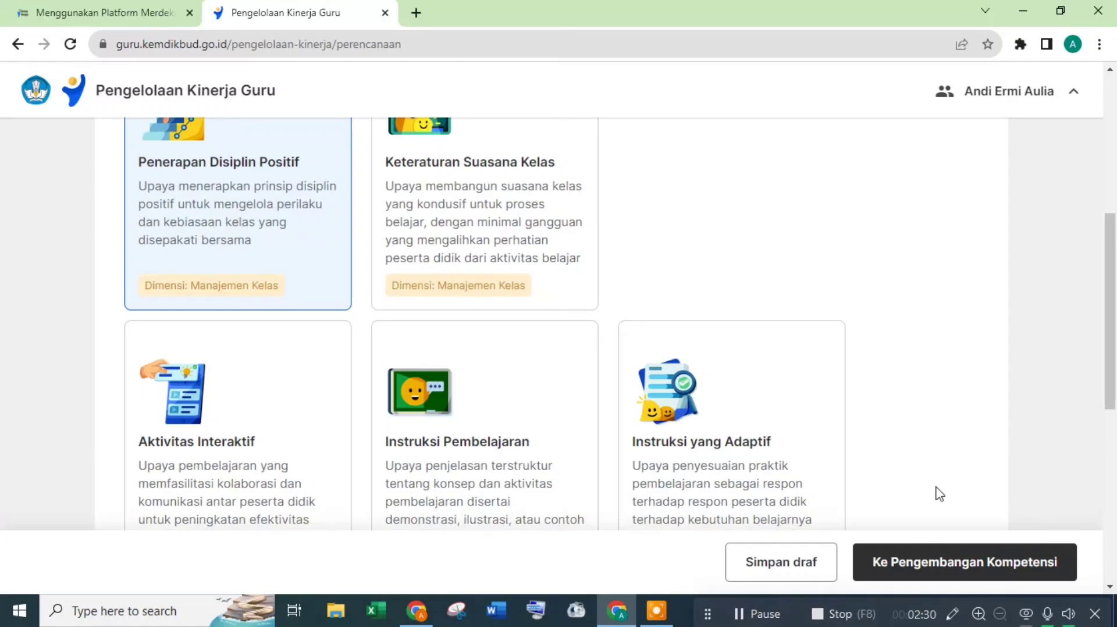
# Continue to Pengembangan Kompetensi and set the first Rencana Hasil Kerja to the Partisipan kegiatan seminar, lokakarya, konferensi option (4 poin)
pyautogui.click(912, 571)
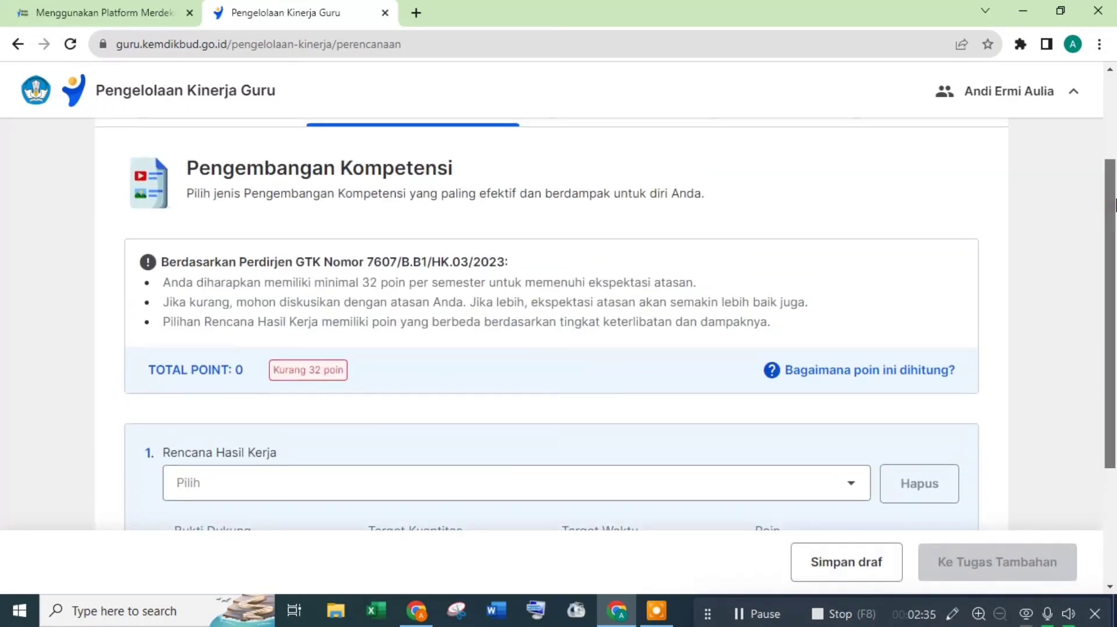
pyautogui.moveTo(1115, 199); pyautogui.dragTo(1116, 197)
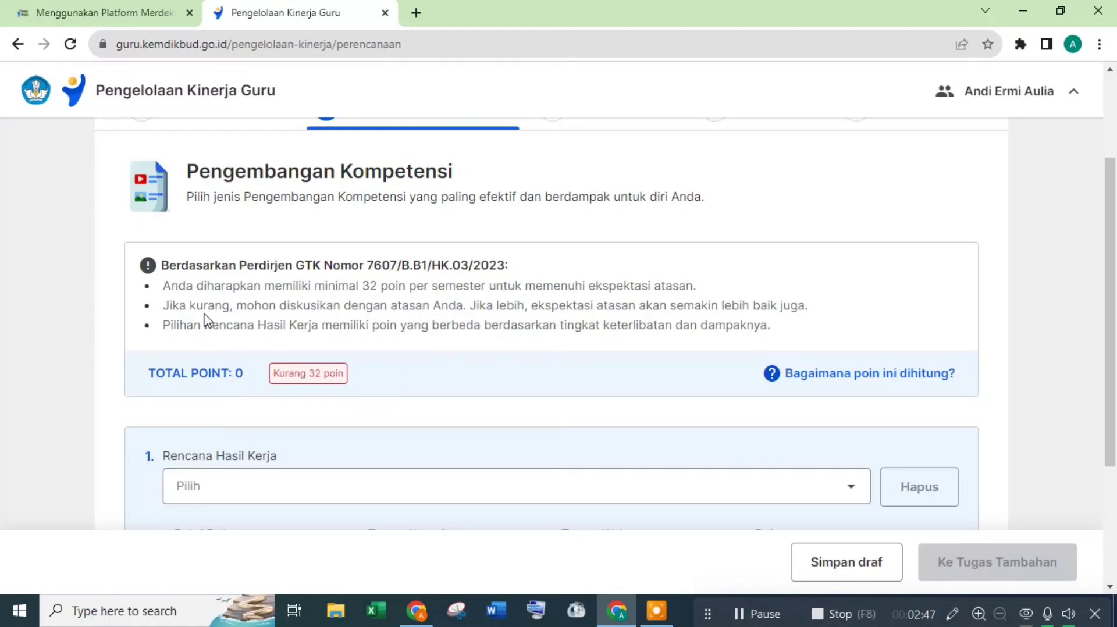
pyautogui.moveTo(1108, 245); pyautogui.dragTo(1115, 351)
pyautogui.click(842, 356)
pyautogui.scroll(-1, 1105, 325)
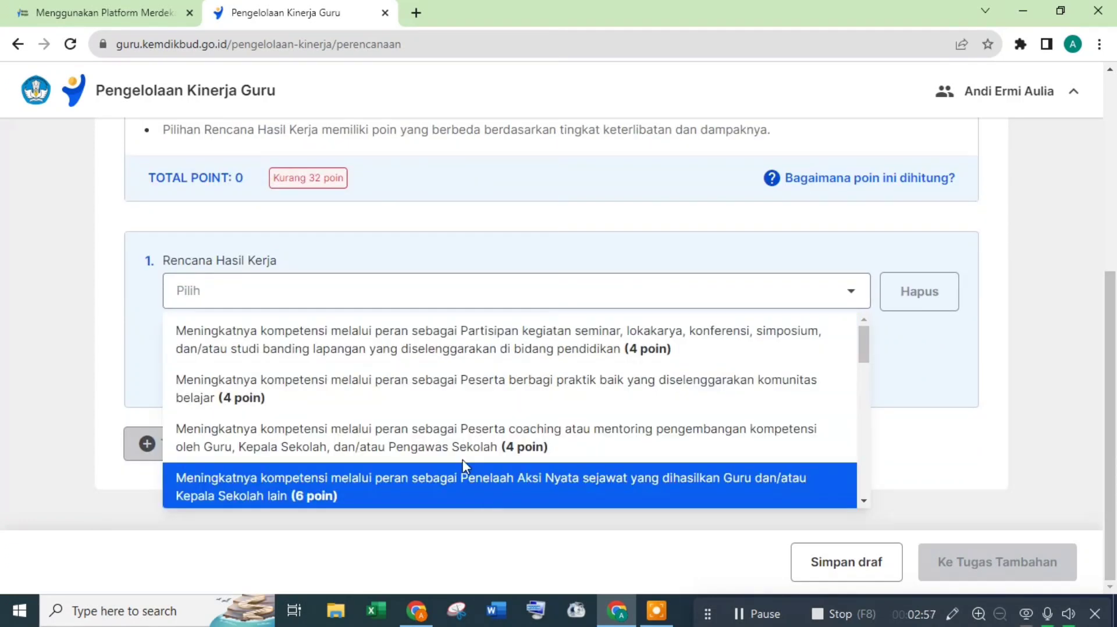
pyautogui.moveTo(863, 349); pyautogui.dragTo(833, 518)
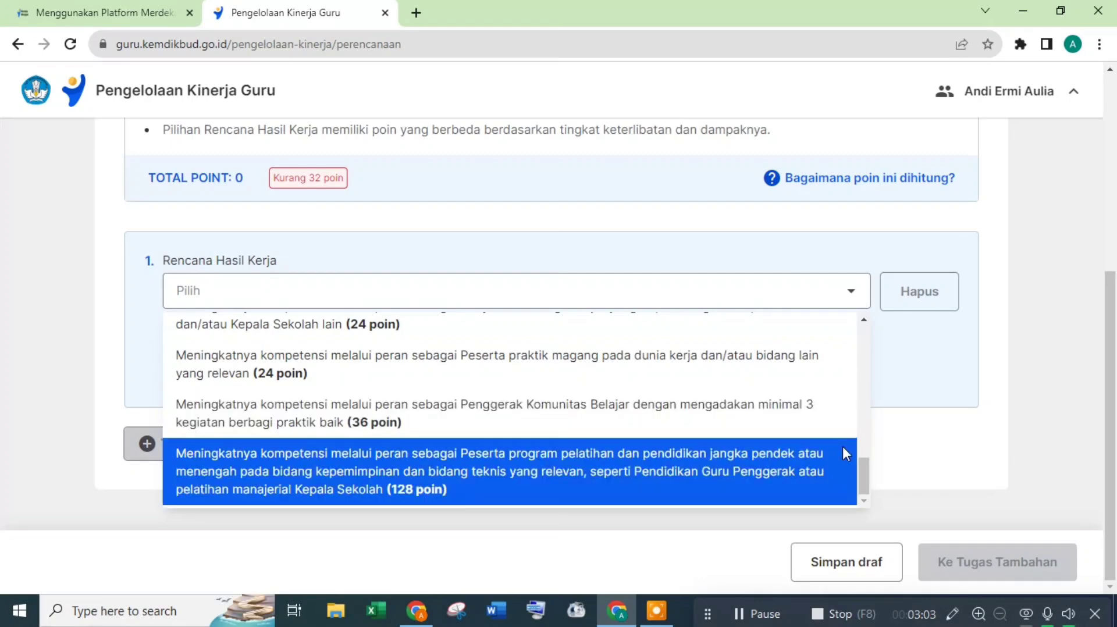
pyautogui.moveTo(871, 482); pyautogui.dragTo(861, 348)
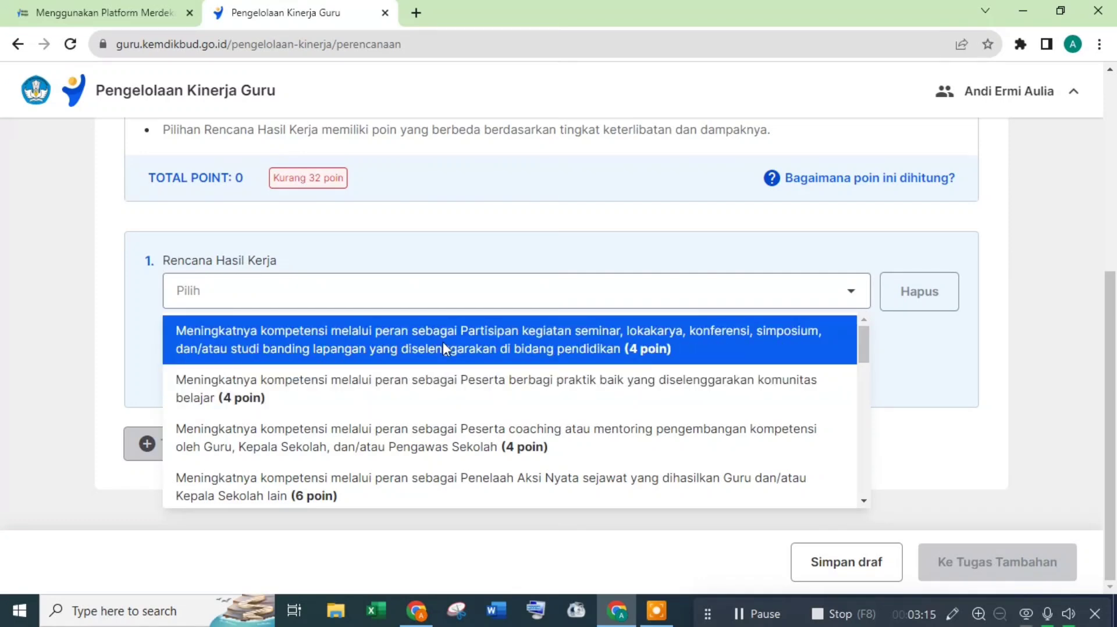
pyautogui.click(453, 354)
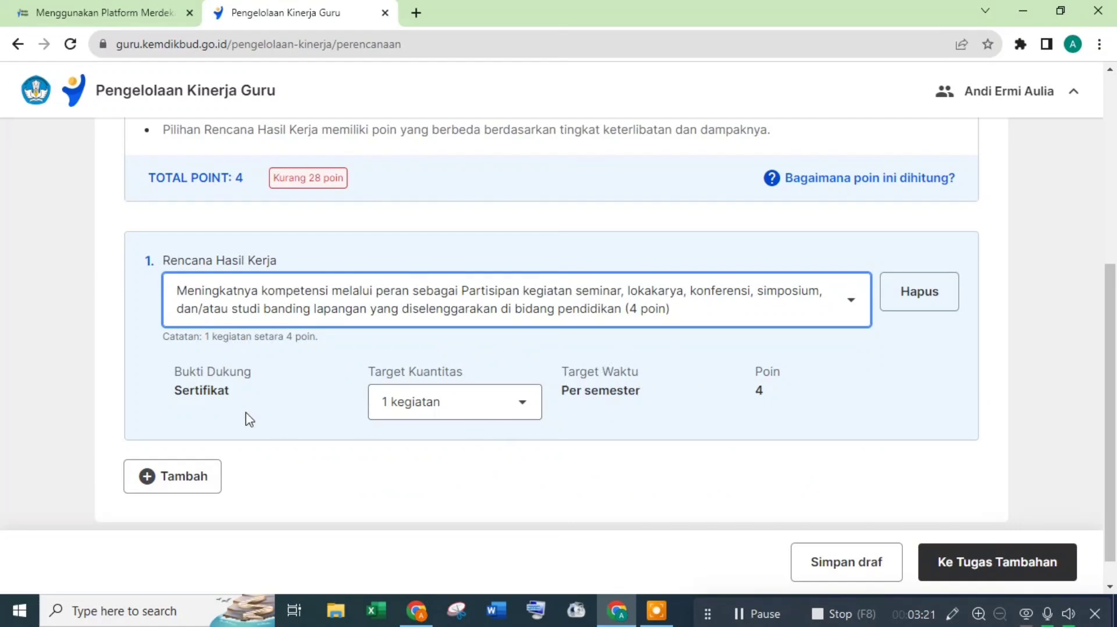
# Set the Target Kuantitas of the first Rencana Hasil Kerja to 4 kegiatan
pyautogui.click(520, 412)
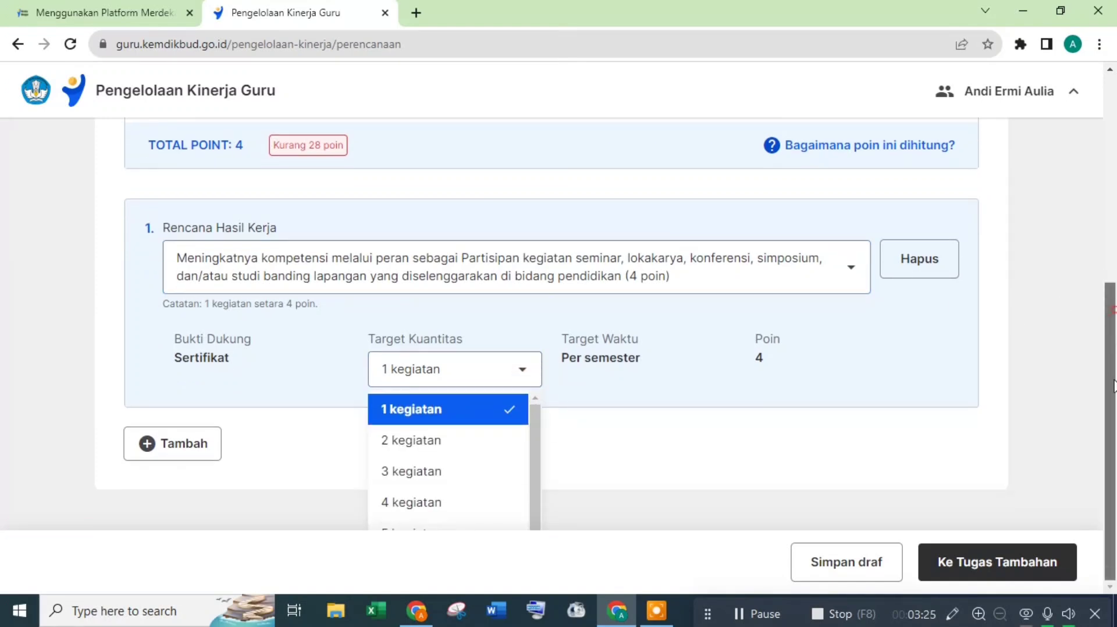
pyautogui.moveTo(538, 451); pyautogui.dragTo(526, 491)
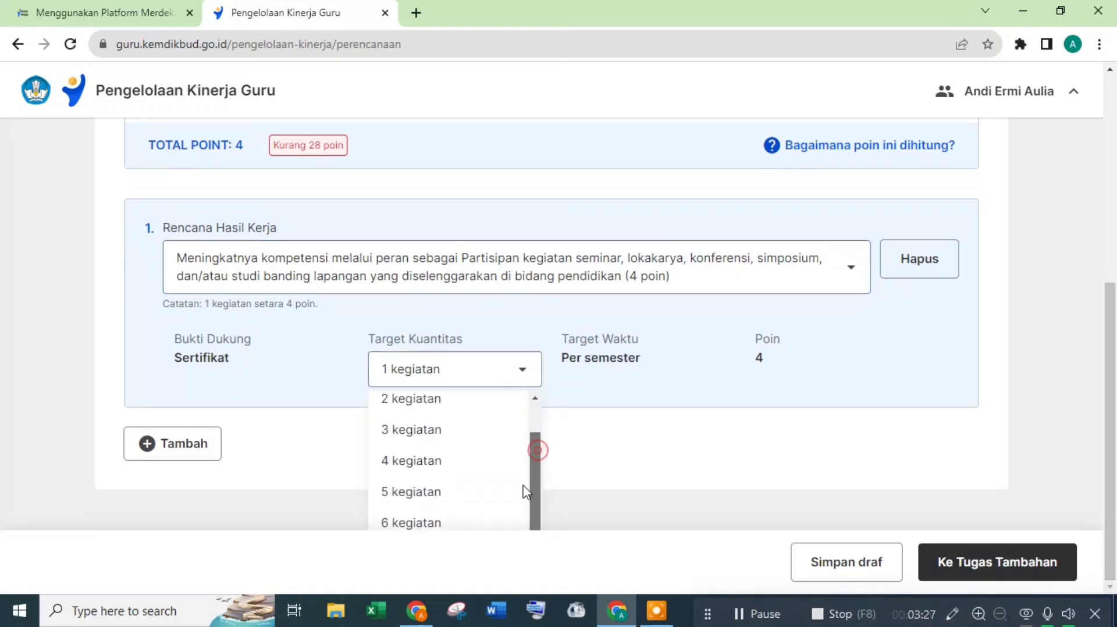
pyautogui.click(410, 449)
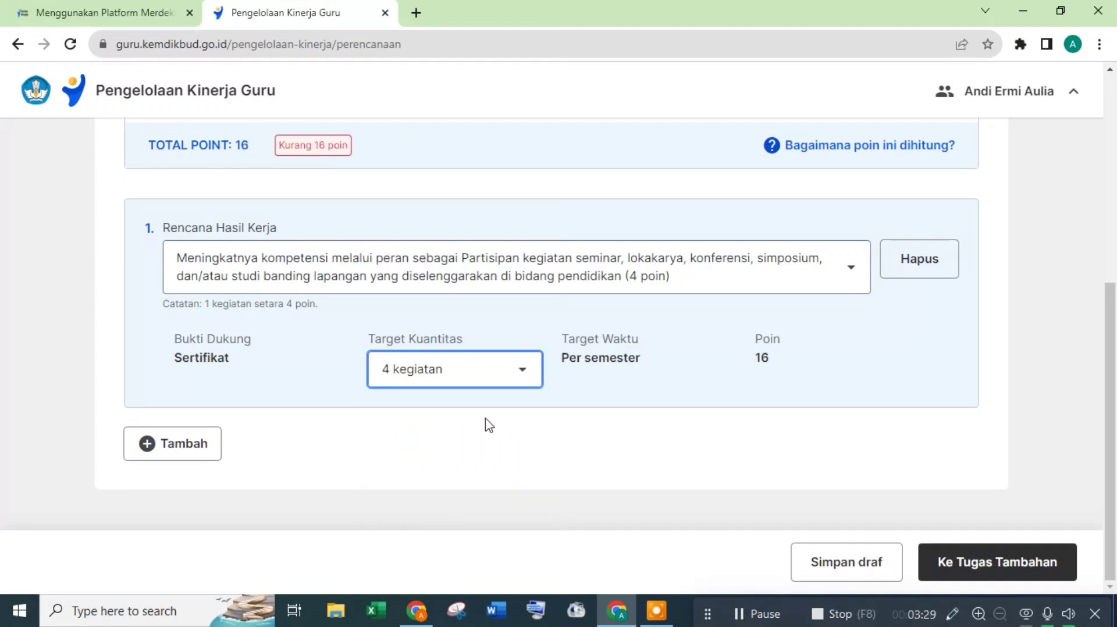
# Try 3 kegiatan as the first item's Target Kuantitas, and set it back to 4 kegiatan
pyautogui.click(490, 370)
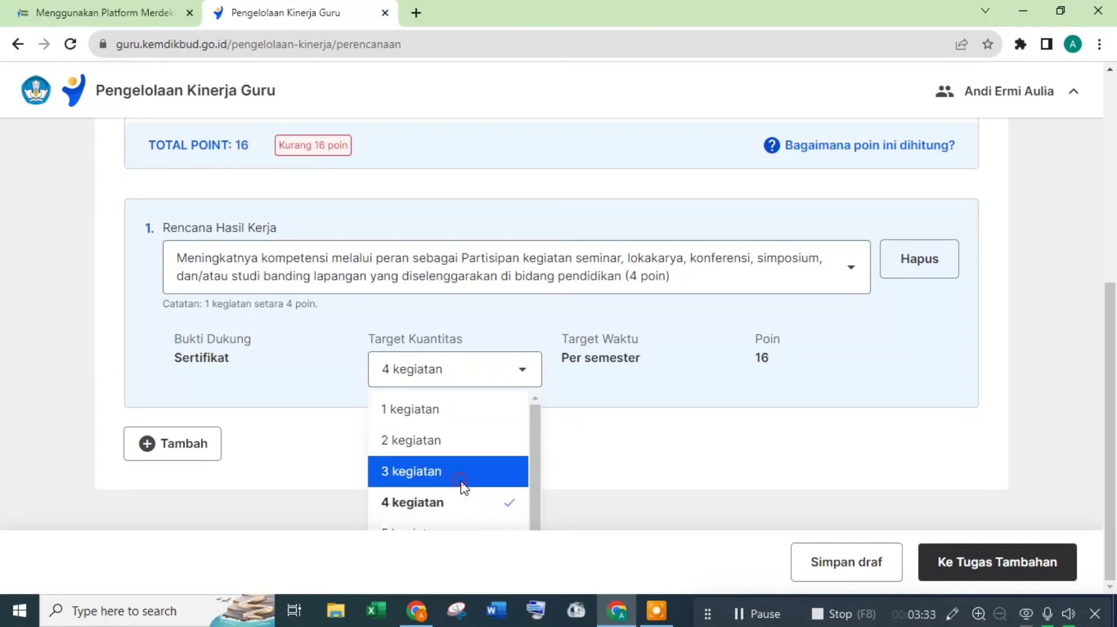
pyautogui.click(459, 473)
pyautogui.moveTo(1115, 387)
pyautogui.mouseDown()
pyautogui.moveTo(1114, 349)
pyautogui.moveTo(1113, 392)
pyautogui.mouseUp()
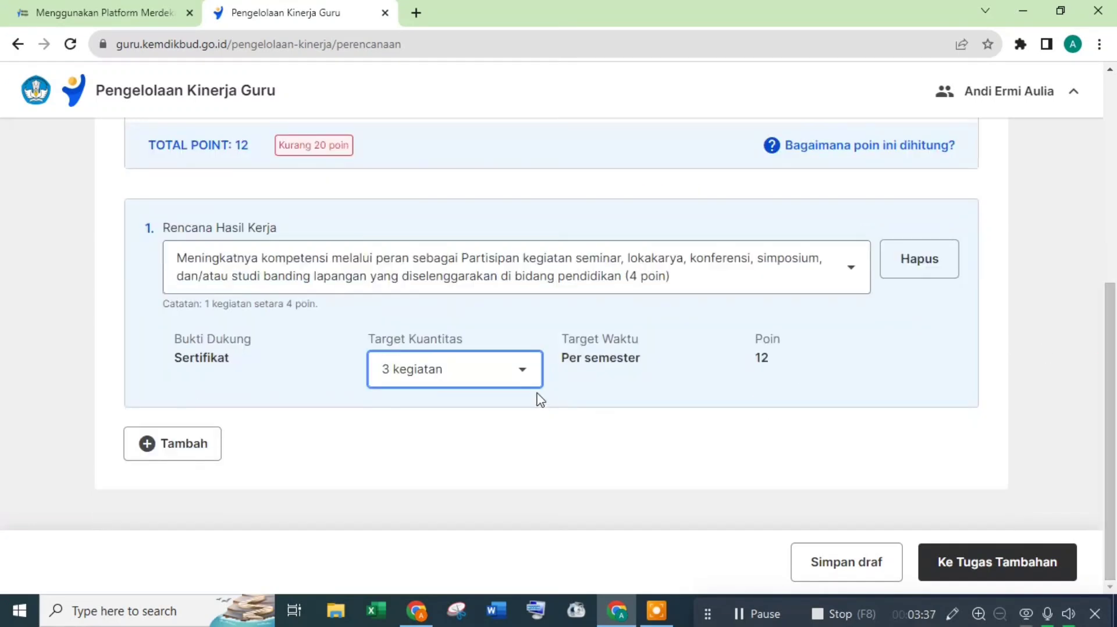
pyautogui.click(520, 372)
pyautogui.click(431, 500)
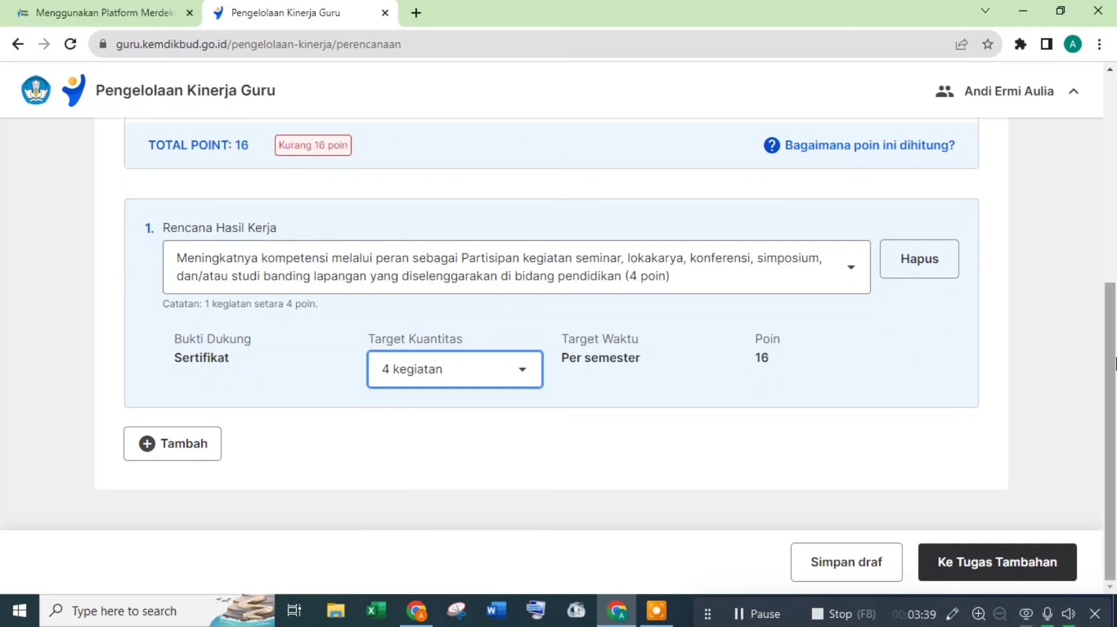
# Add a second Rencana Hasil Kerja and set it to Peserta Pelatihan Mandiri sesuai model kompetensi Guru, Kepala Sekolah, dan/atau Pengawas Sekolah (8 poin)
pyautogui.scroll(3, 1114, 298)
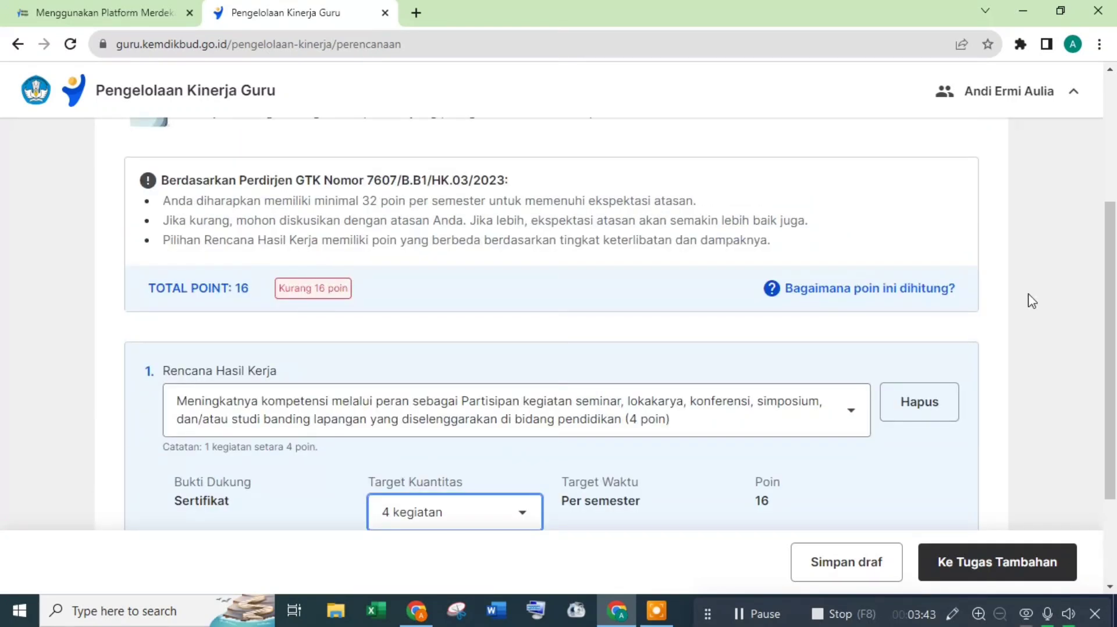
pyautogui.scroll(-3, 1108, 302)
pyautogui.click(158, 451)
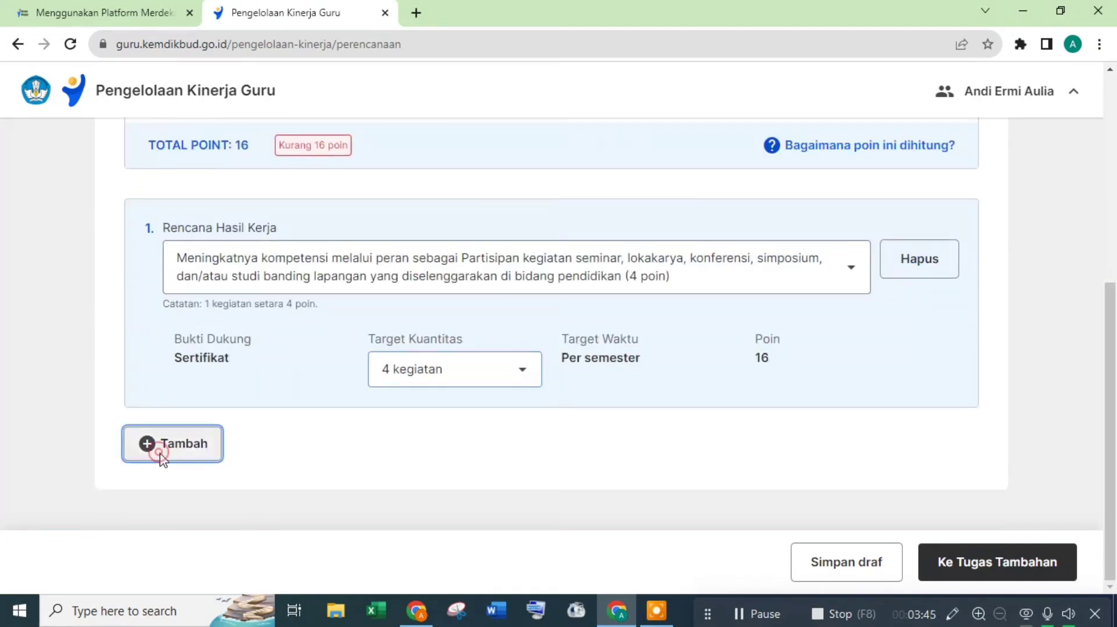
pyautogui.scroll(-4, 1030, 339)
pyautogui.click(851, 302)
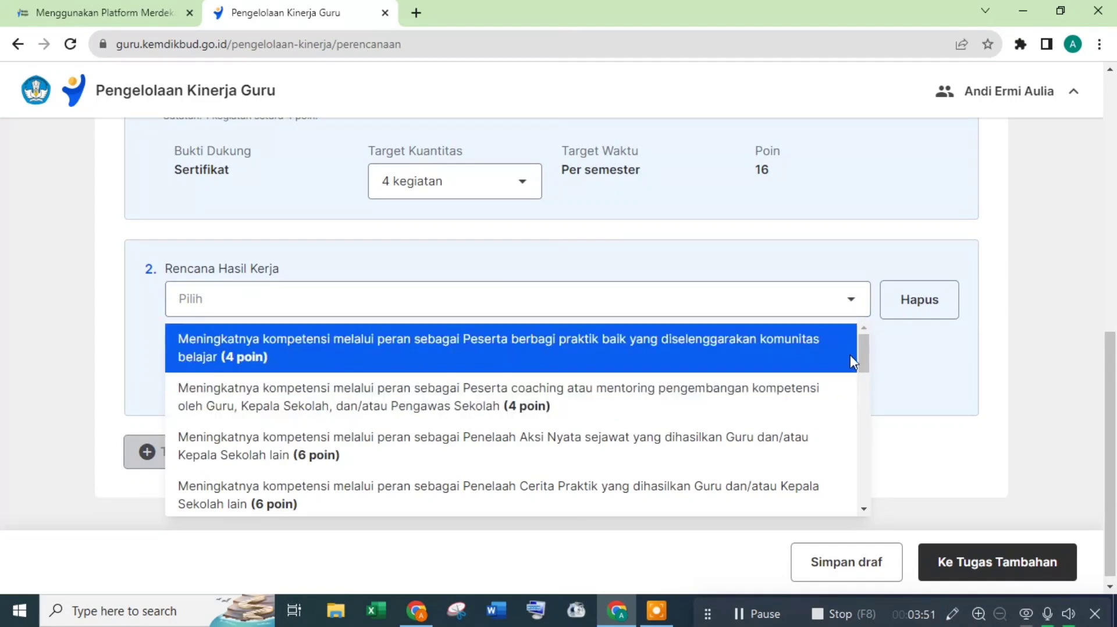
pyautogui.moveTo(863, 364); pyautogui.dragTo(858, 425)
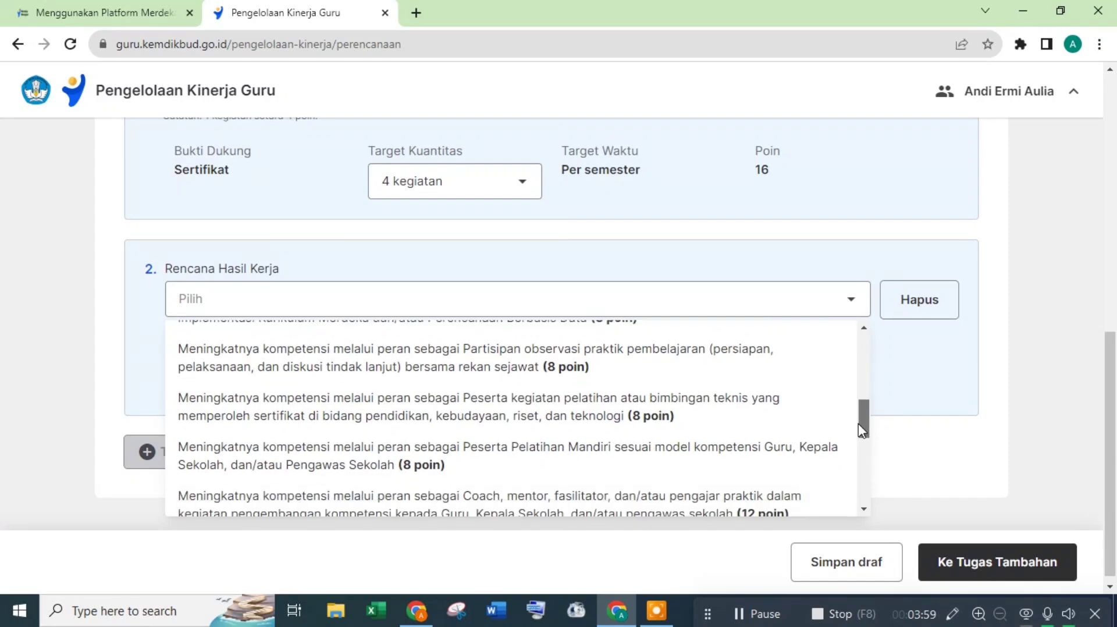
pyautogui.click(524, 455)
pyautogui.click(473, 407)
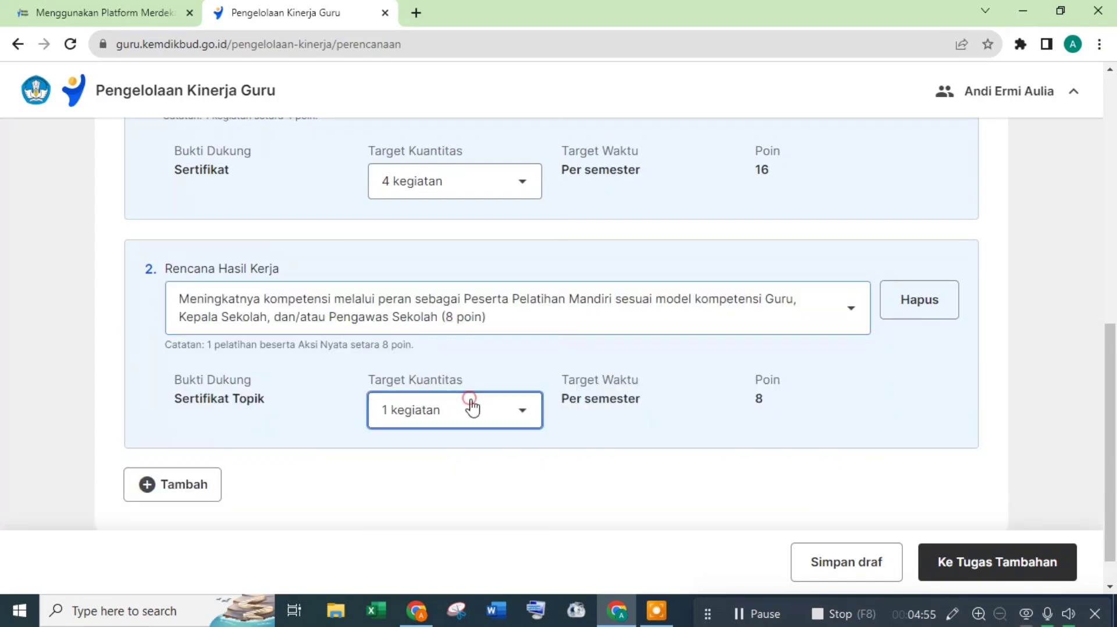
pyautogui.click(471, 403)
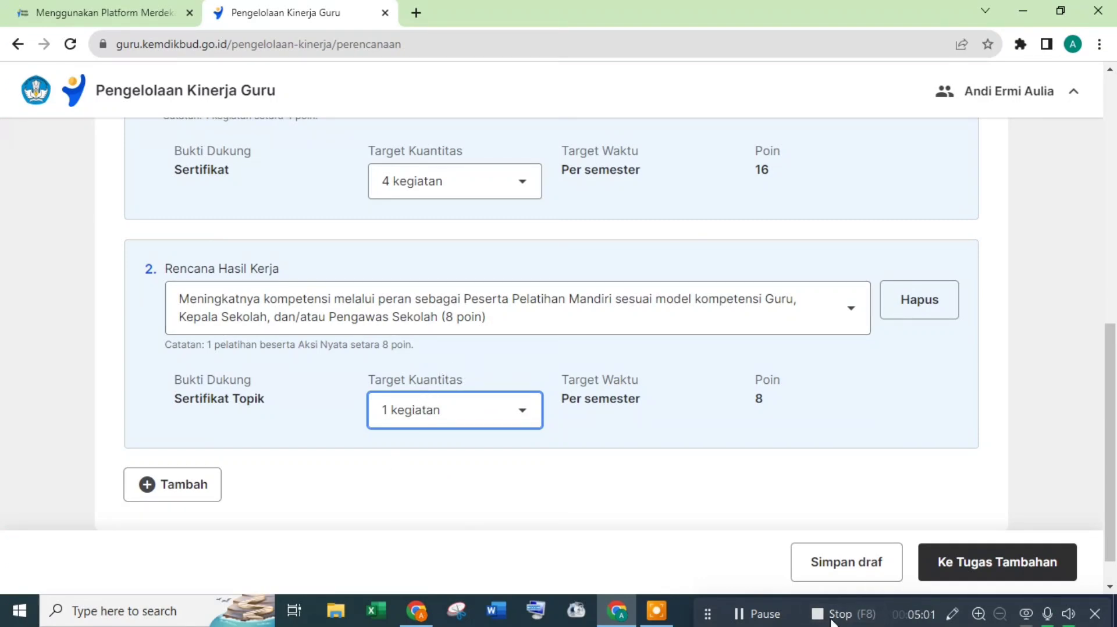
pyautogui.click(738, 614)
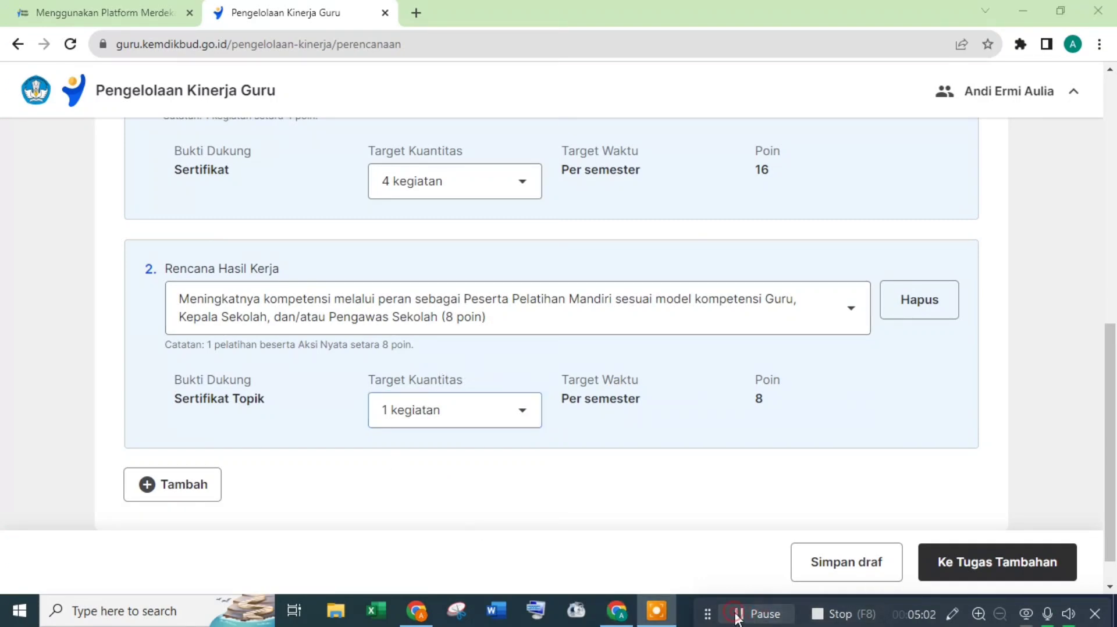
# Reselect the Peserta Pelatihan Mandiri option (8 poin) for the second Rencana Hasil Kerja
pyautogui.click(473, 313)
pyautogui.click(474, 310)
pyautogui.click(476, 305)
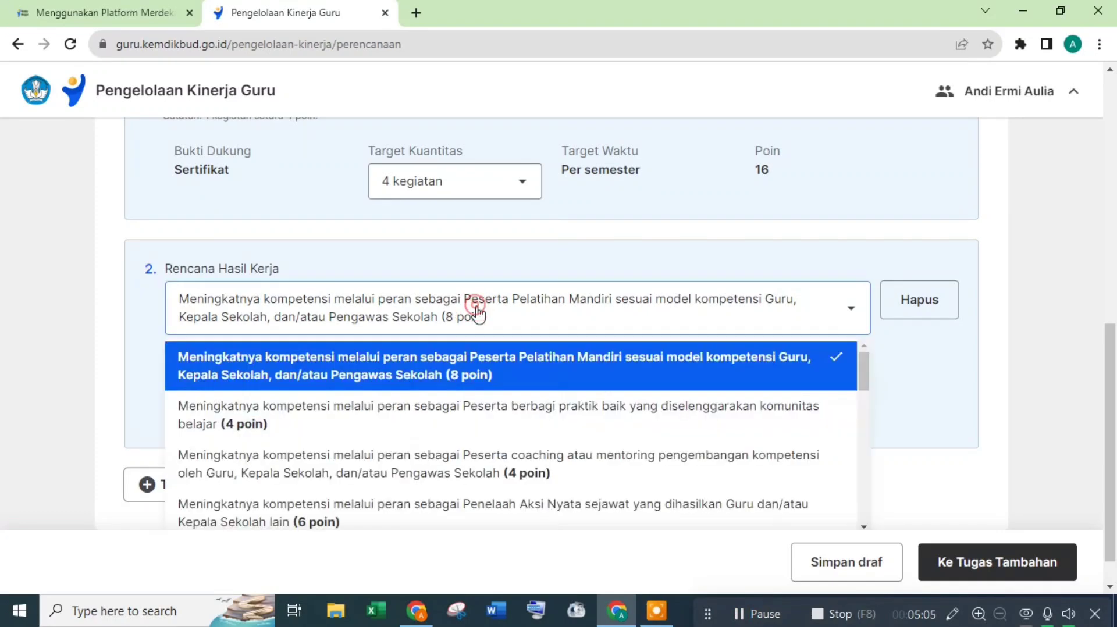
pyautogui.click(441, 373)
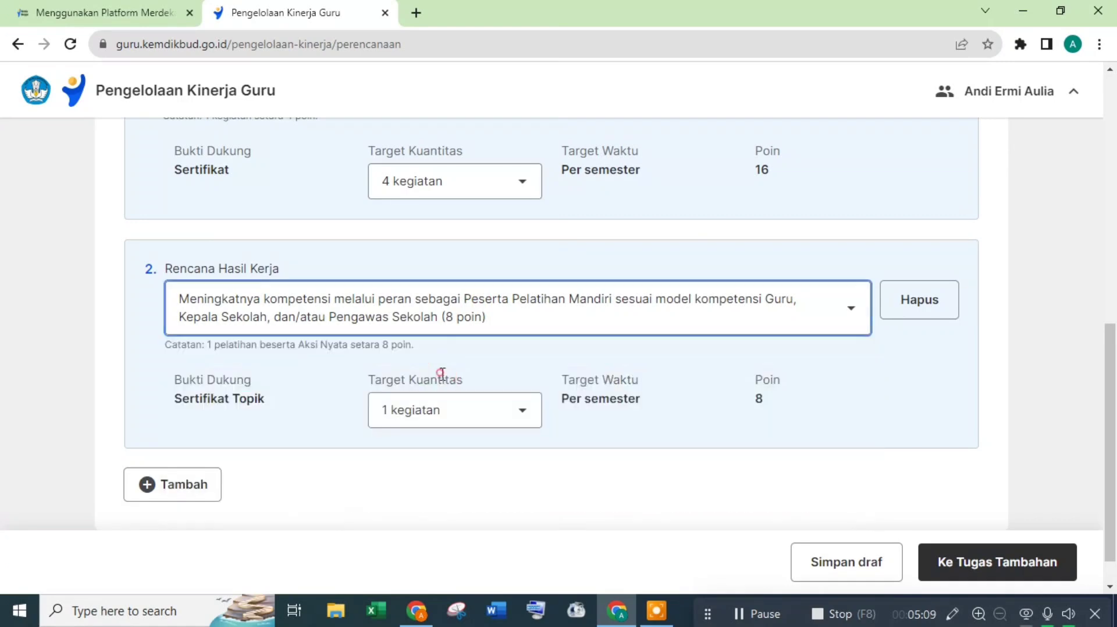
# Set the second Rencana Hasil Kerja's Target Kuantitas to 2 kegiatan and continue to Tugas Tambahan
pyautogui.click(517, 413)
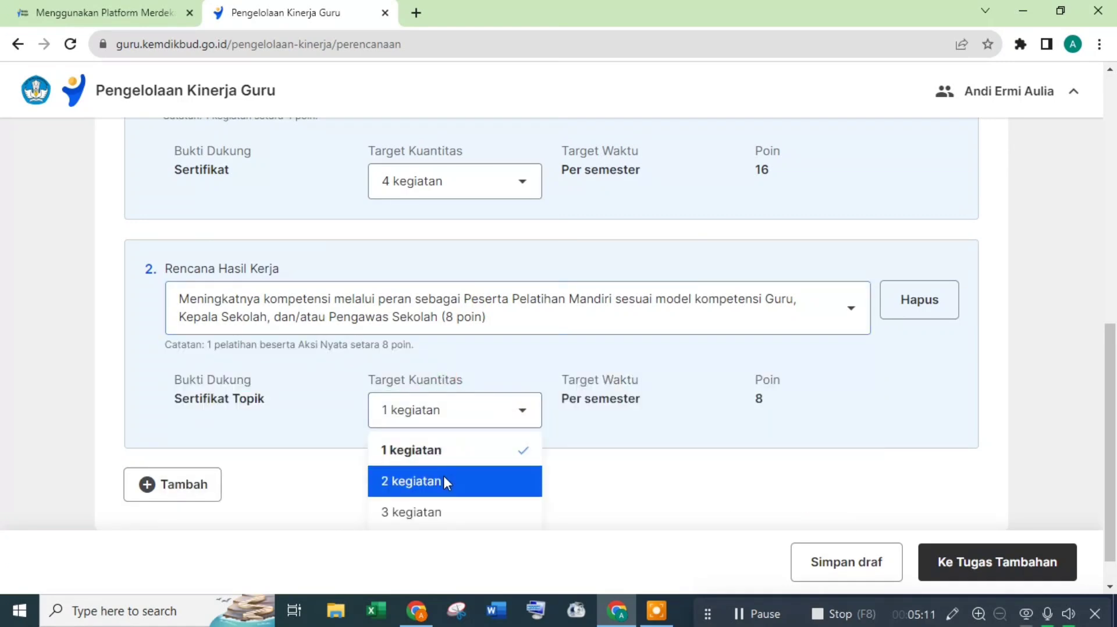
pyautogui.click(447, 480)
pyautogui.moveTo(1115, 375)
pyautogui.mouseDown()
pyautogui.moveTo(1115, 176)
pyautogui.moveTo(1114, 299)
pyautogui.moveTo(1098, 361)
pyautogui.moveTo(1109, 386)
pyautogui.mouseUp()
pyautogui.moveTo(1111, 467); pyautogui.dragTo(1116, 485)
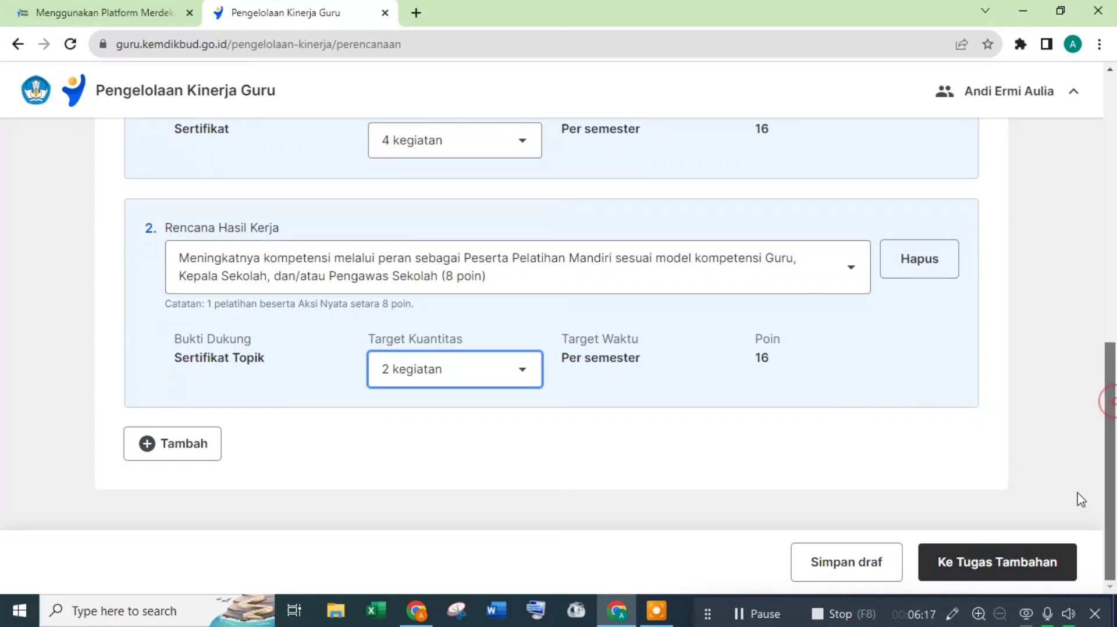
pyautogui.click(997, 562)
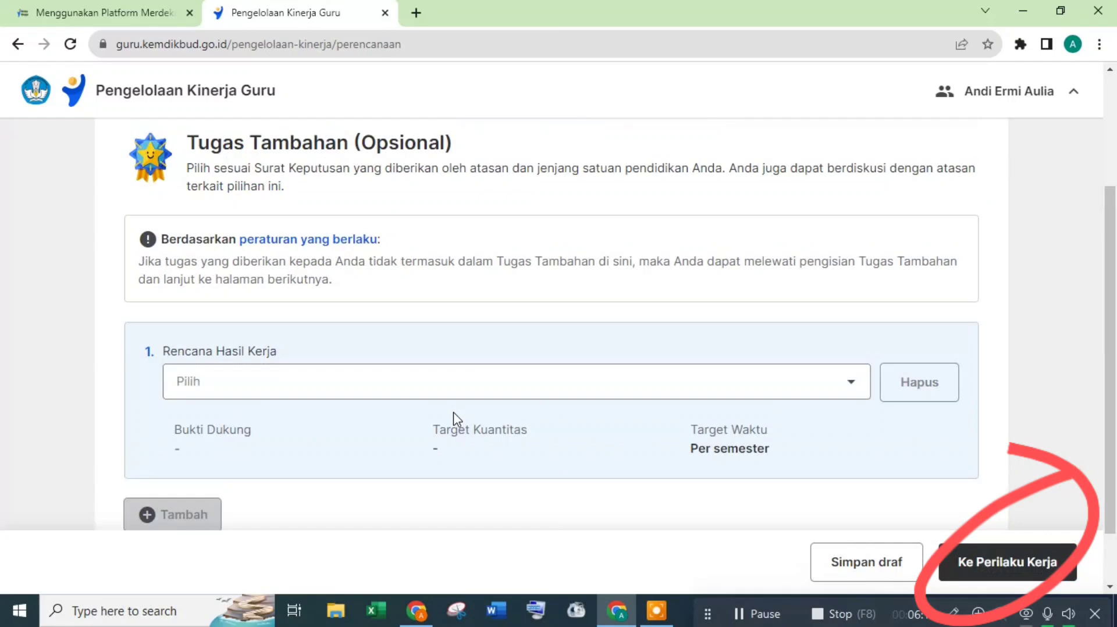
# Set the first Tugas Tambahan Rencana Hasil Kerja to the Wali Kelas option for SMP, SMA, SMK
pyautogui.moveTo(1112, 215)
pyautogui.mouseDown()
pyautogui.moveTo(1112, 142)
pyautogui.moveTo(1104, 206)
pyautogui.mouseUp()
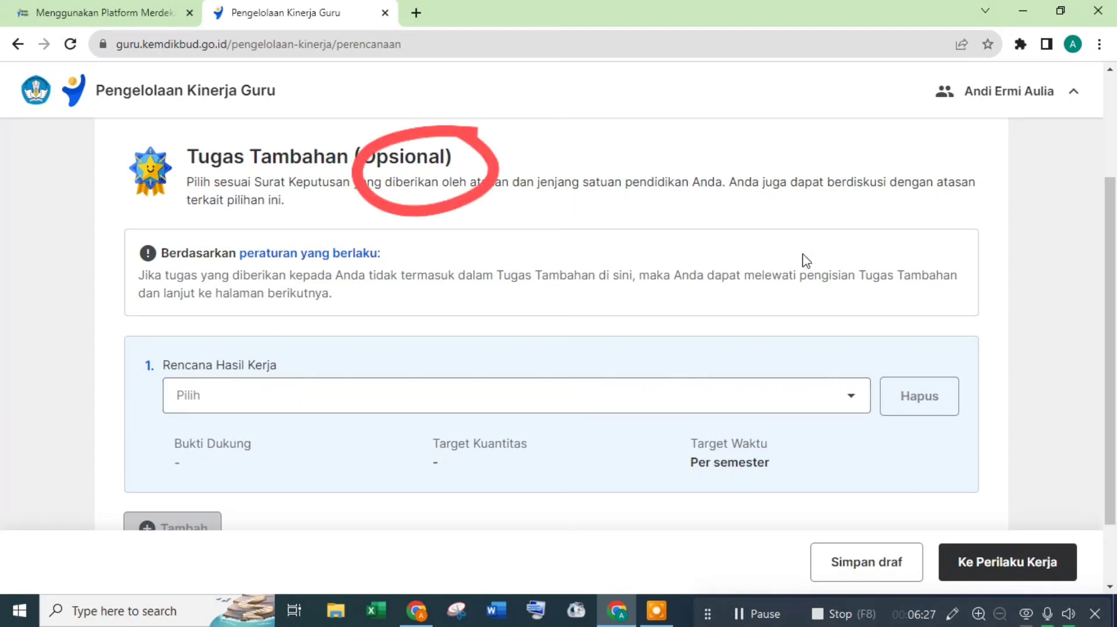
pyautogui.moveTo(1113, 273); pyautogui.dragTo(1115, 326)
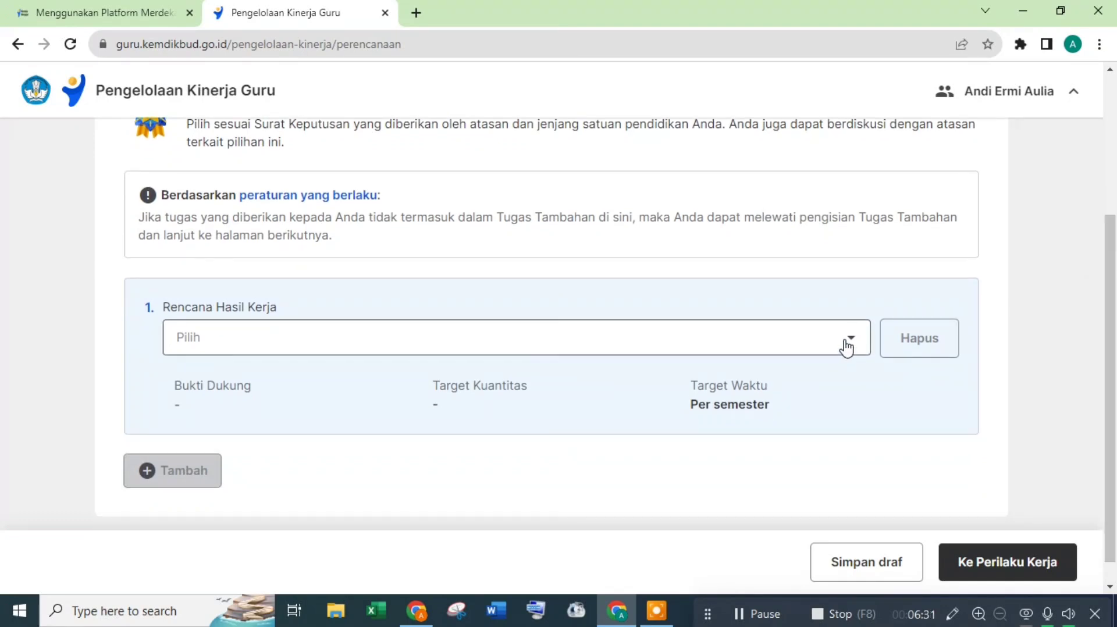
pyautogui.click(846, 348)
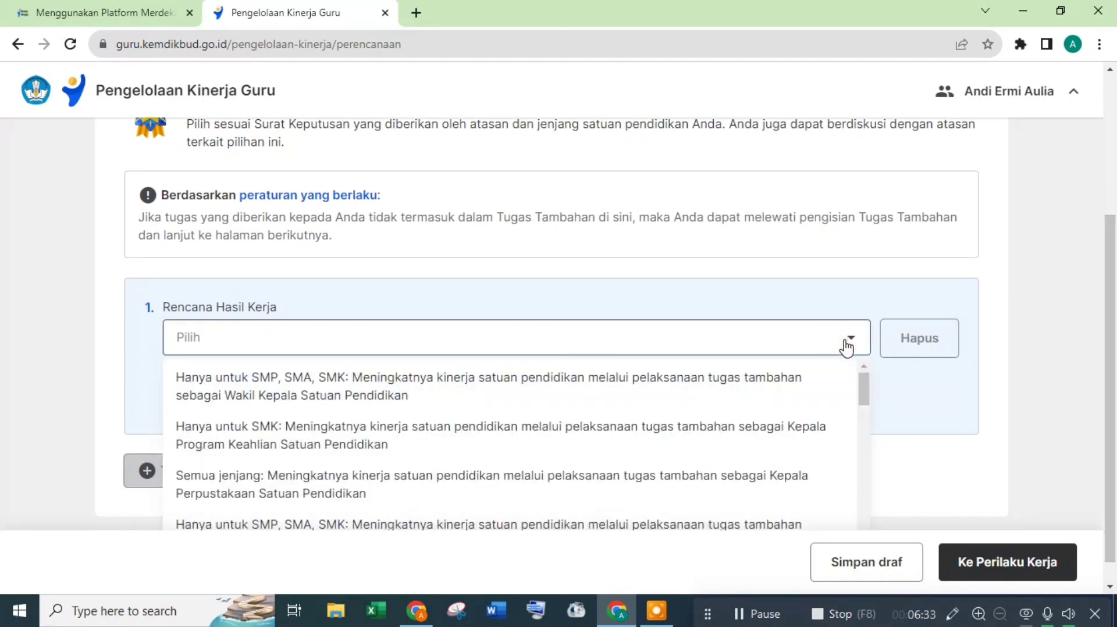
pyautogui.moveTo(1113, 355); pyautogui.dragTo(1114, 402)
pyautogui.moveTo(865, 369); pyautogui.dragTo(861, 384)
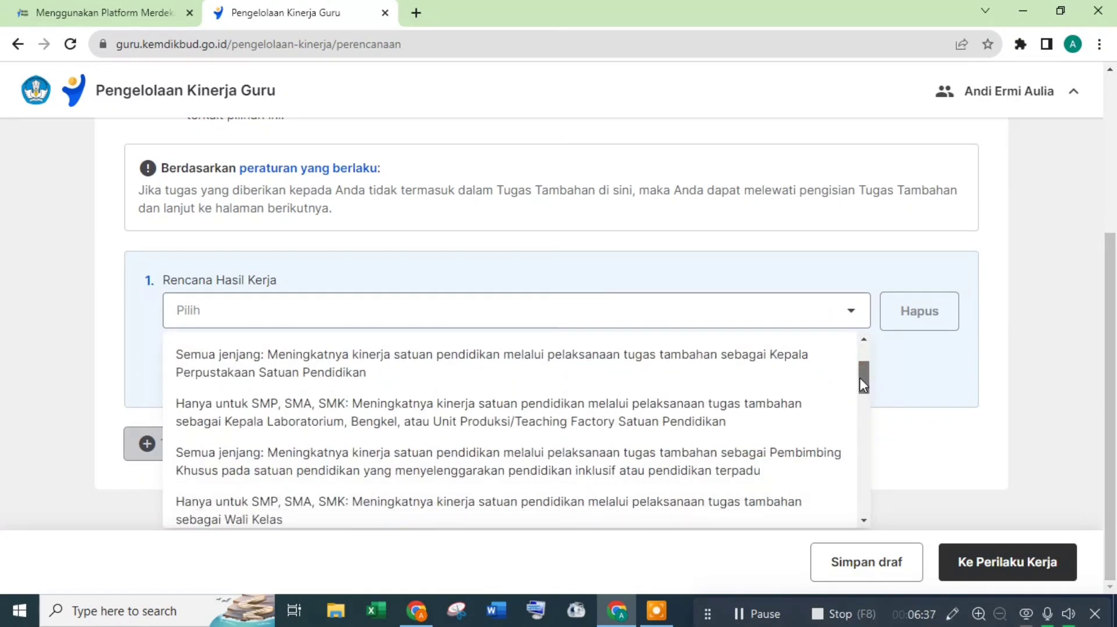
pyautogui.moveTo(863, 384); pyautogui.dragTo(865, 407)
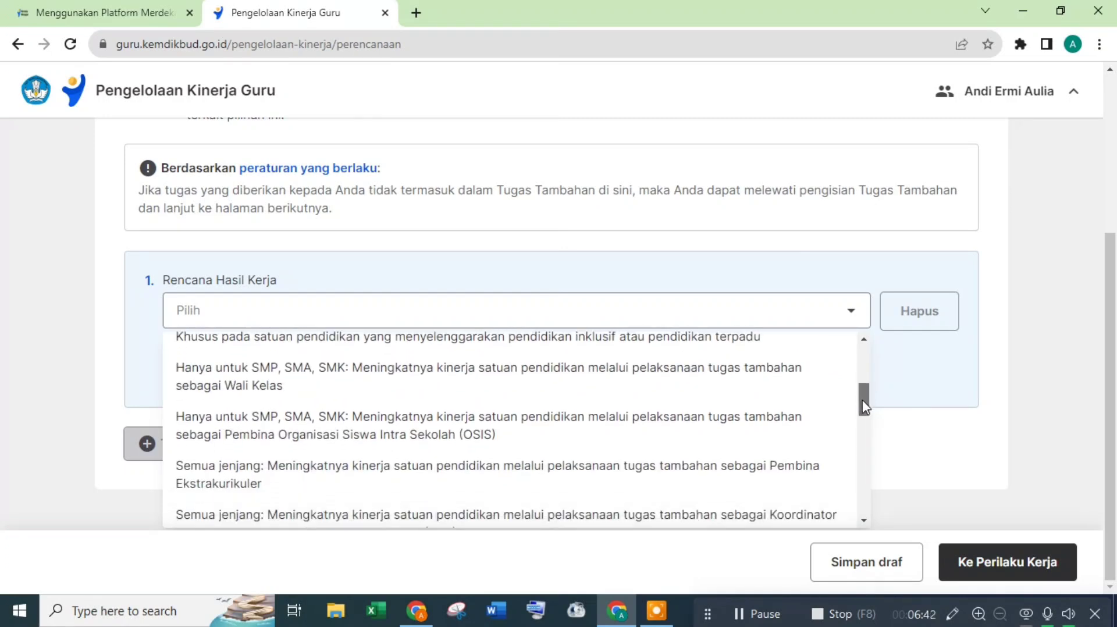
pyautogui.click(699, 377)
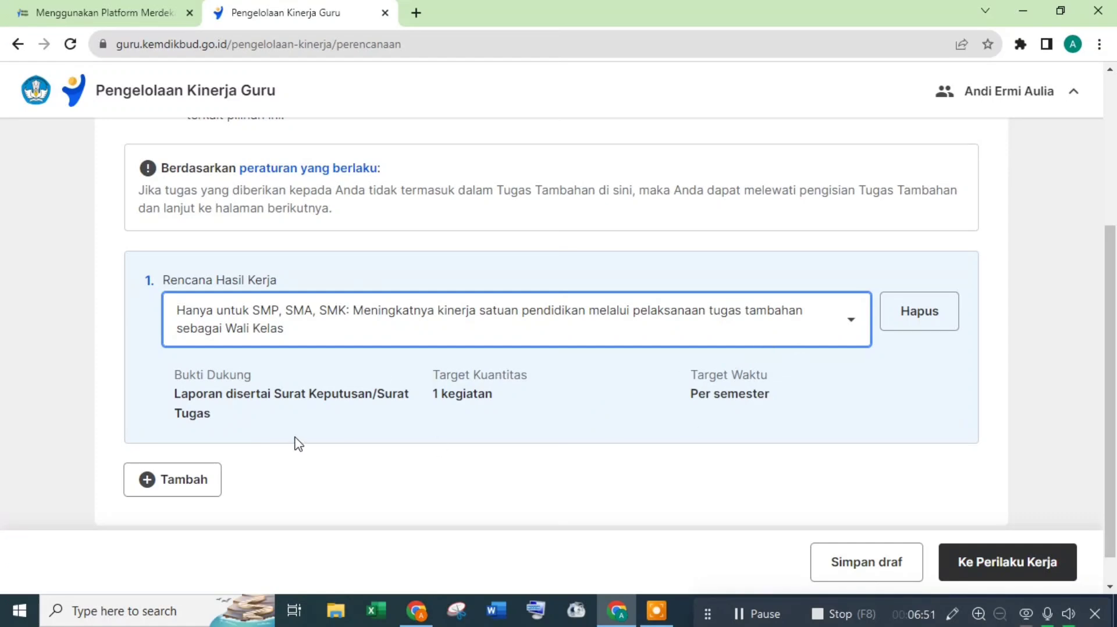
pyautogui.scroll(-1, 949, 352)
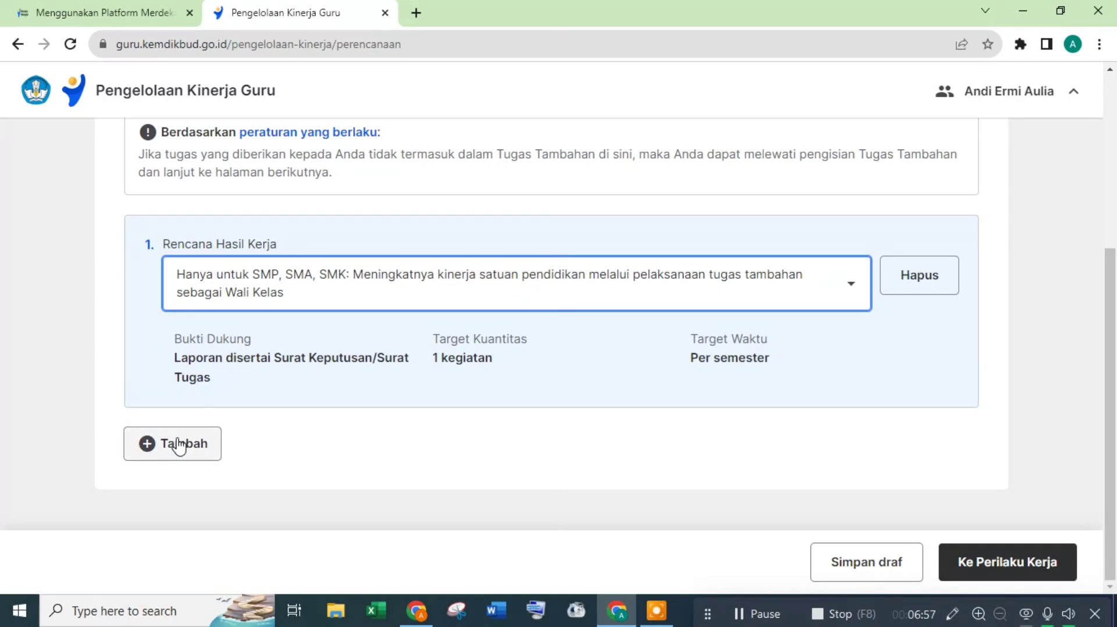
pyautogui.click(495, 285)
pyautogui.moveTo(868, 341); pyautogui.dragTo(846, 435)
pyautogui.click(923, 430)
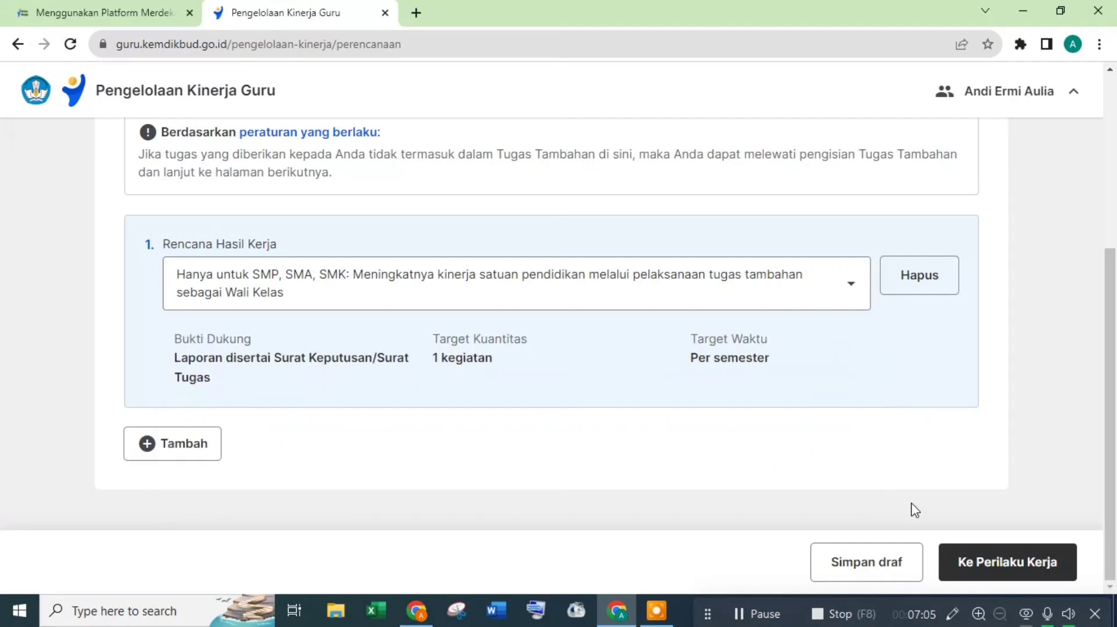
# Continue to Perilaku Kerja and look over the aspects in Indikator dan Perwujudan Perilaku
pyautogui.click(993, 550)
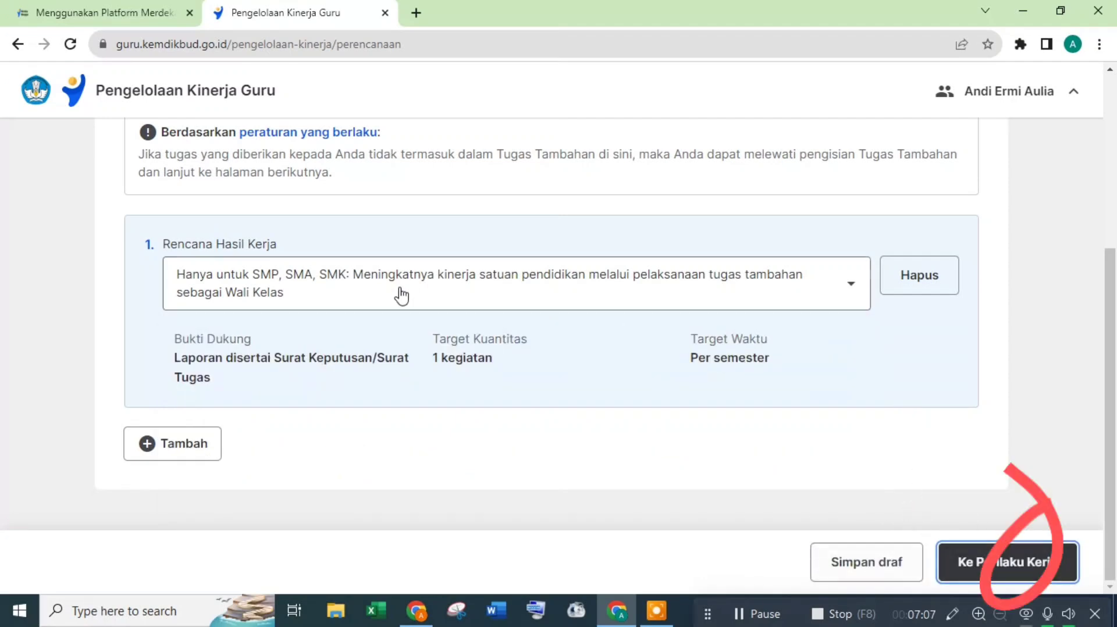
pyautogui.scroll(1, 449, 305)
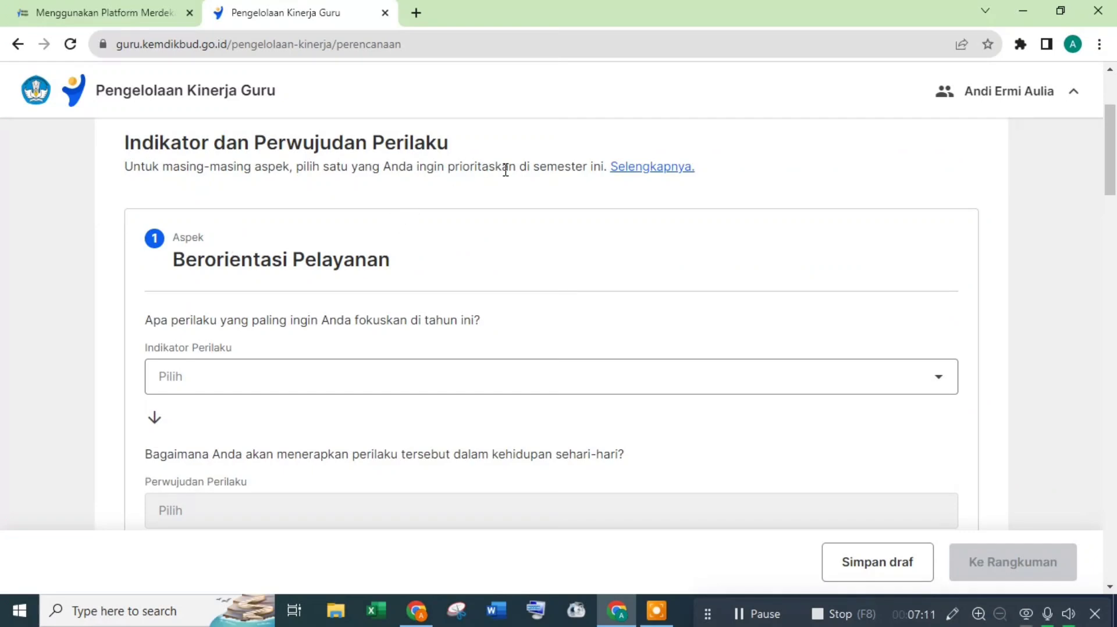
pyautogui.scroll(-6, 1113, 233)
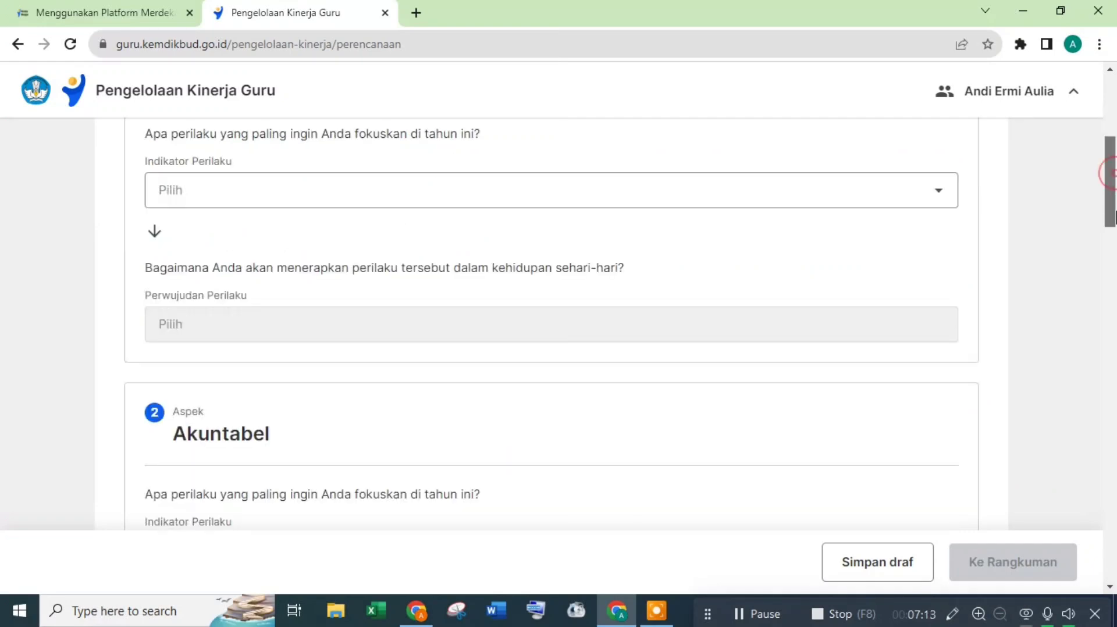
pyautogui.moveTo(1114, 244); pyautogui.dragTo(1112, 180)
# For Berorientasi Pelayanan, choose Memahami kebutuhan peserta didik dan berusaha memenuhinya, with Mengidentifikasi kebutuhan peserta didik secara proaktif as Perwujudan Perilaku
pyautogui.click(921, 365)
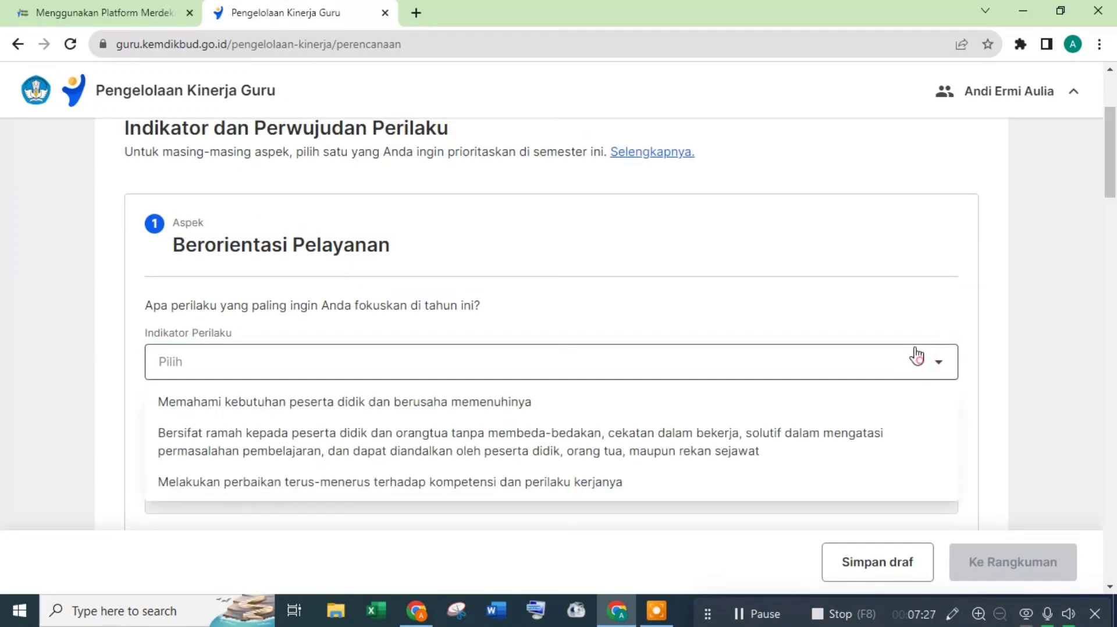
pyautogui.click(374, 403)
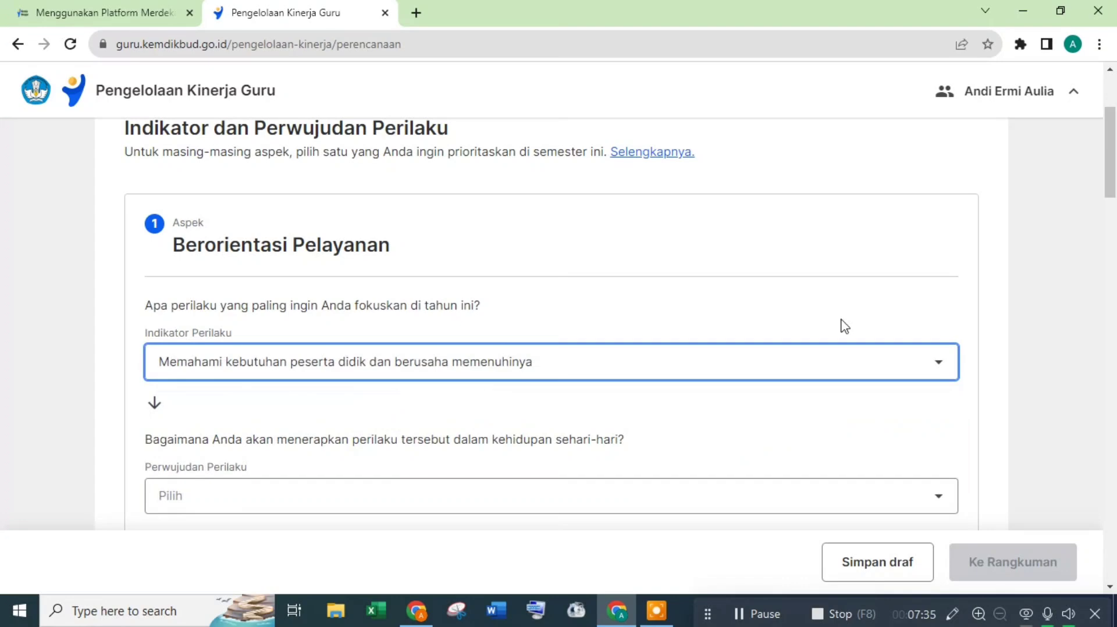
pyautogui.scroll(-2, 839, 323)
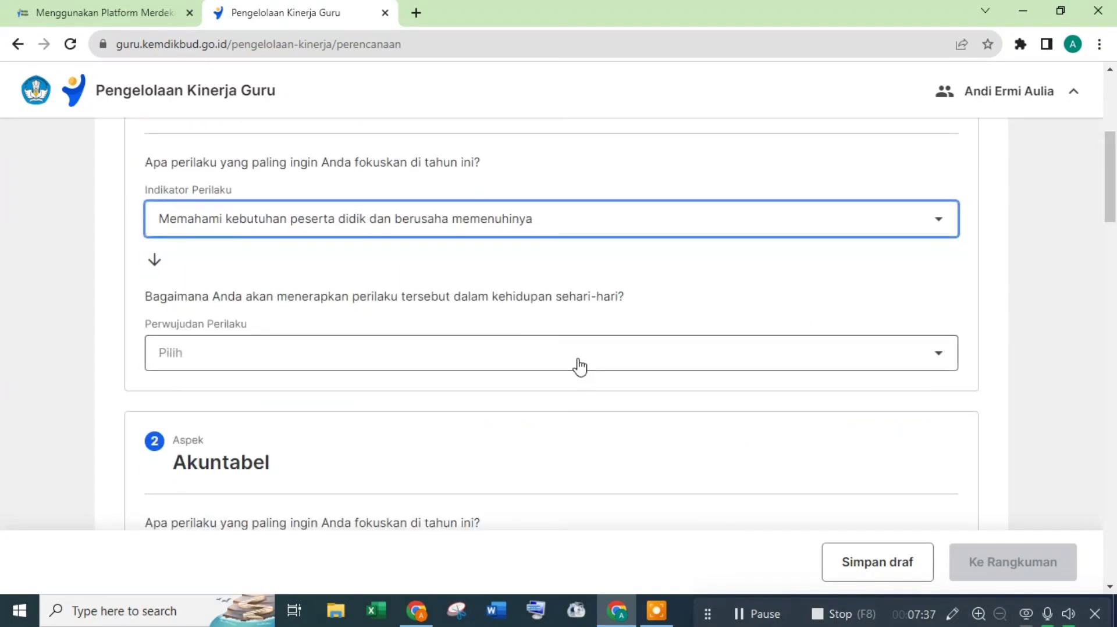
pyautogui.click(573, 365)
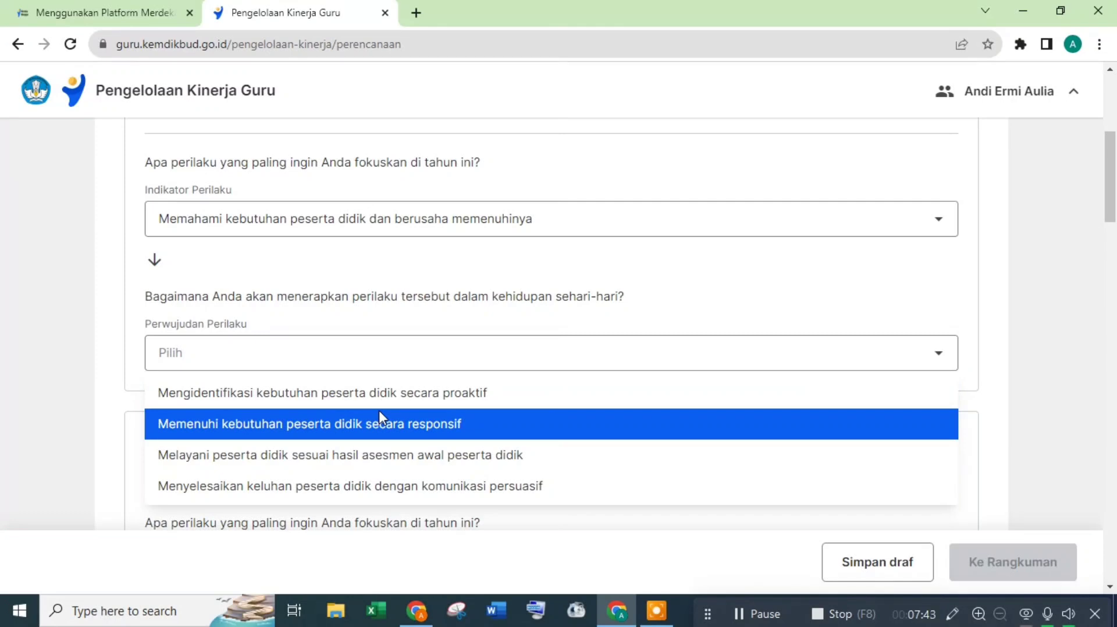
pyautogui.click(379, 395)
# For Akuntabel, choose Melaksanakan tugas dengan jujur, bertanggung jawab, cermat, disiplin, dan berintegritas tinggi, with Melaksanakan pekerjaan sesuai dengan ketentuan as Perwujudan Perilaku
pyautogui.scroll(-3, 1112, 170)
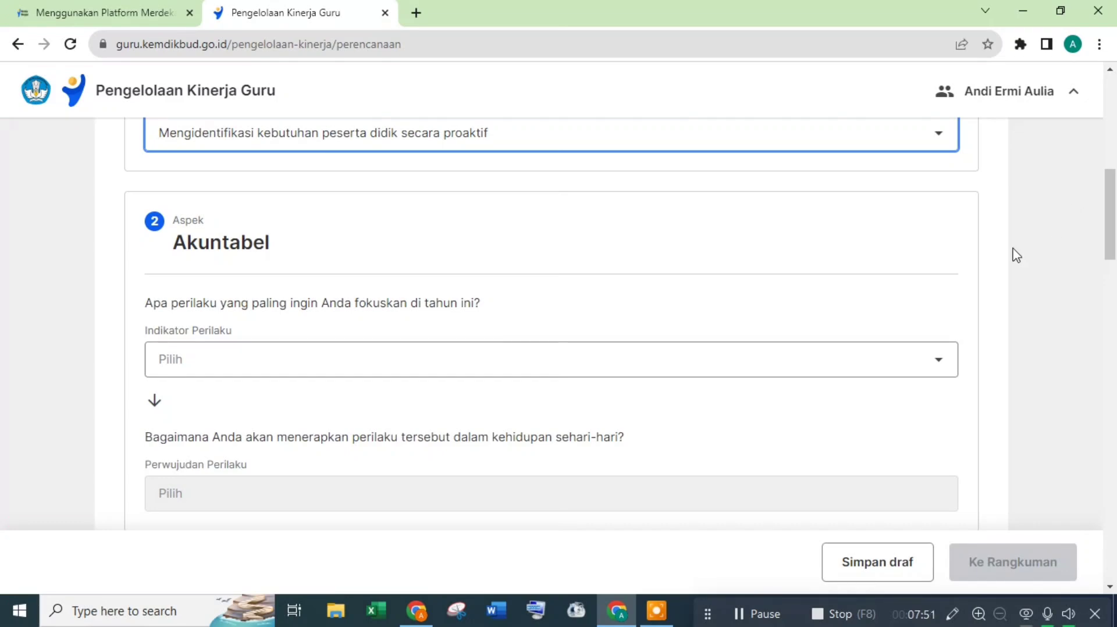
pyautogui.click(817, 373)
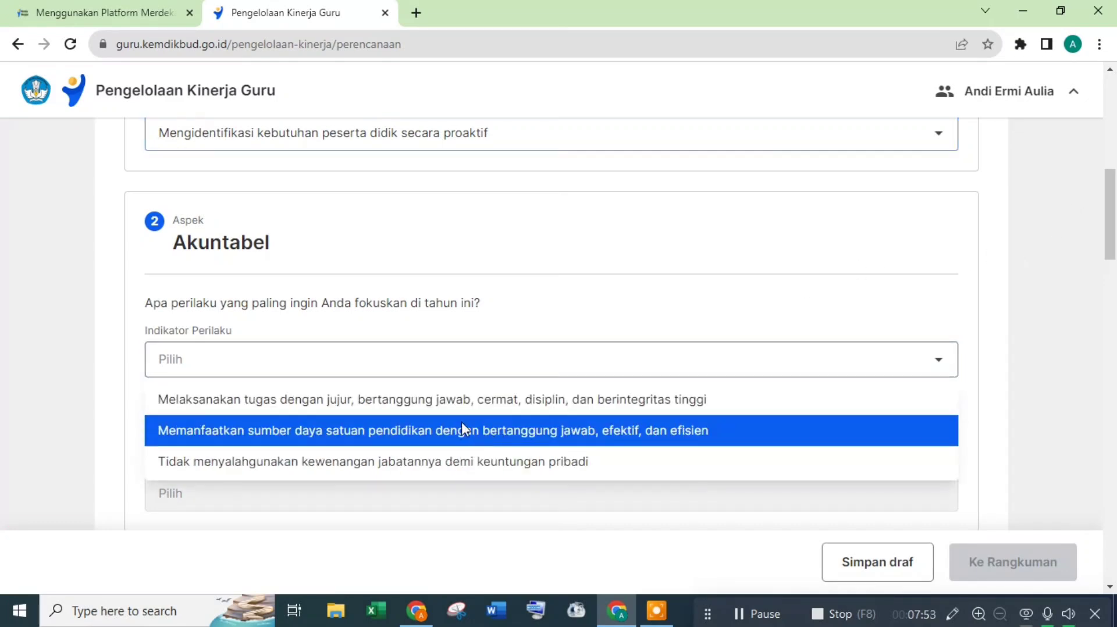
pyautogui.click(448, 401)
pyautogui.moveTo(1112, 204); pyautogui.dragTo(1113, 276)
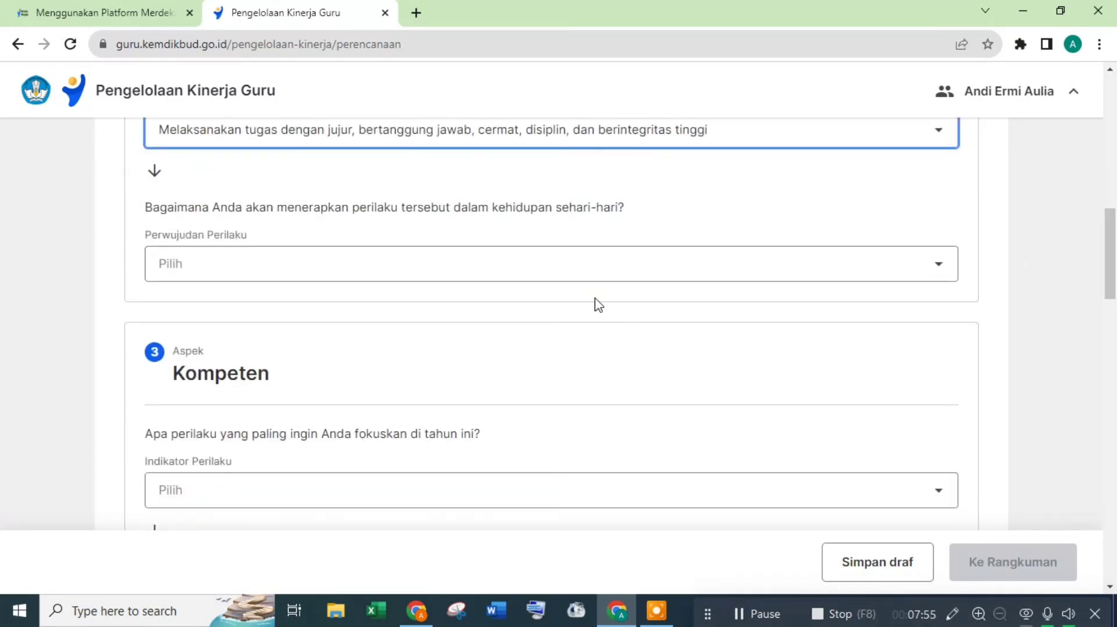
pyautogui.click(531, 283)
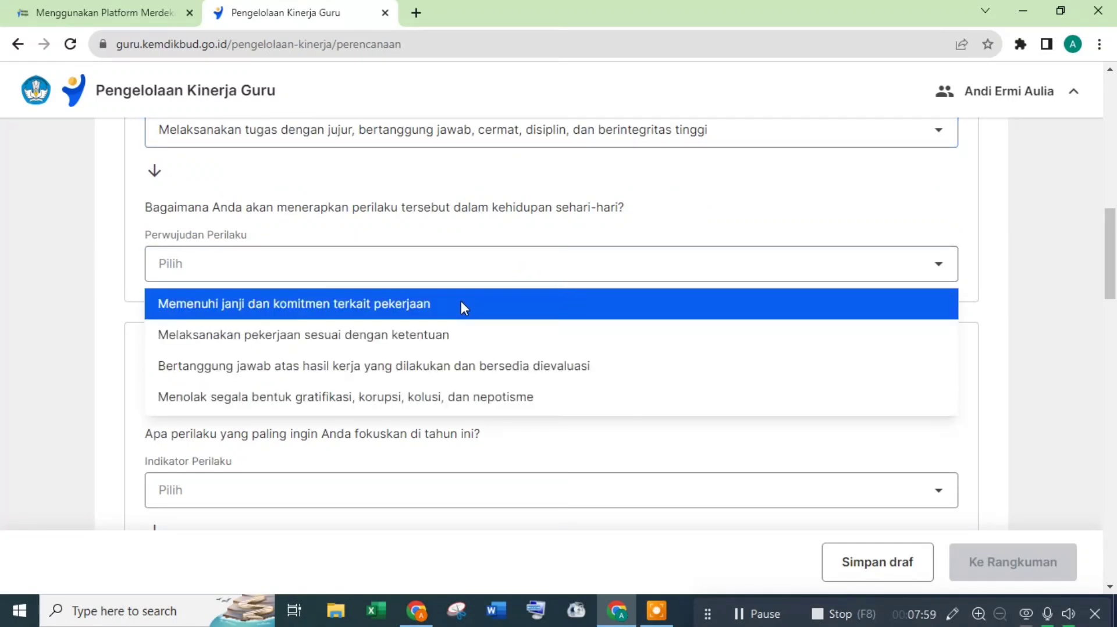
pyautogui.click(451, 334)
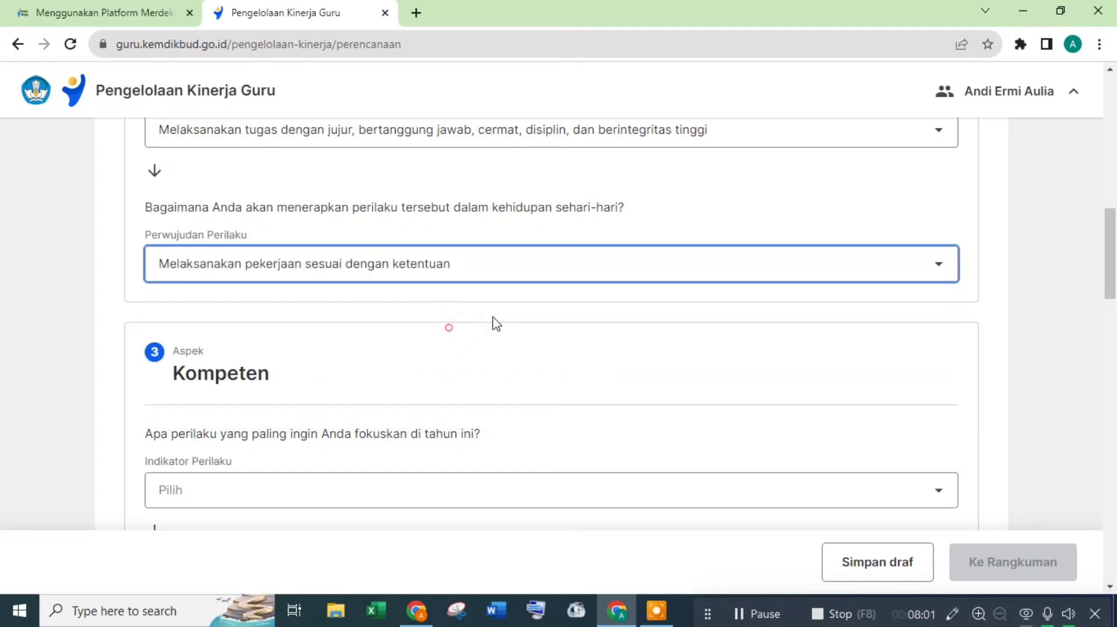
# For Kompeten, choose Menunjukkan penguasaan kompetensi yang memadai dalam melakukan kinerja, with Menunjukkan kompetensi dalam bekerja sehingga menjadi teladan bagi rekan sejawat as Perwujudan Perilaku
pyautogui.moveTo(1114, 226); pyautogui.dragTo(1114, 248)
pyautogui.click(460, 373)
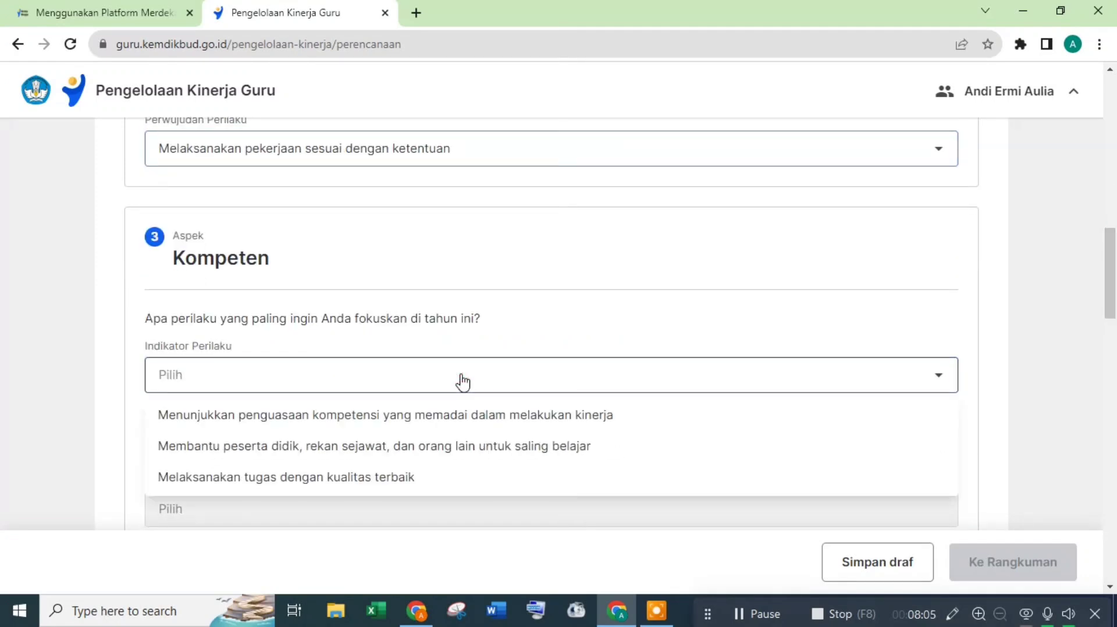
pyautogui.click(424, 406)
pyautogui.scroll(-2, 925, 325)
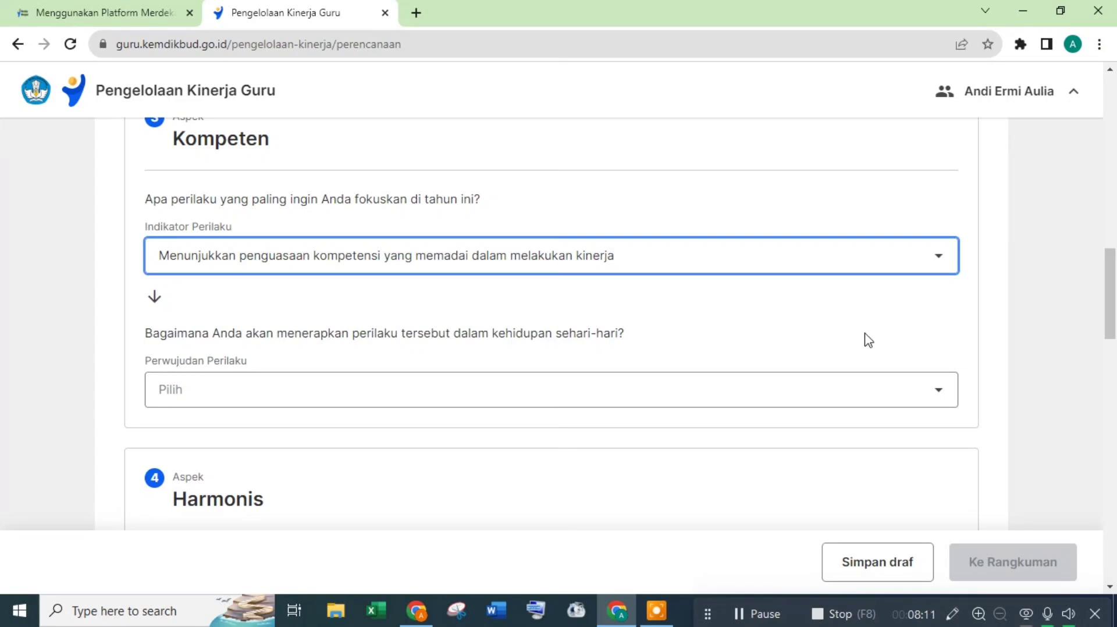
pyautogui.click(533, 383)
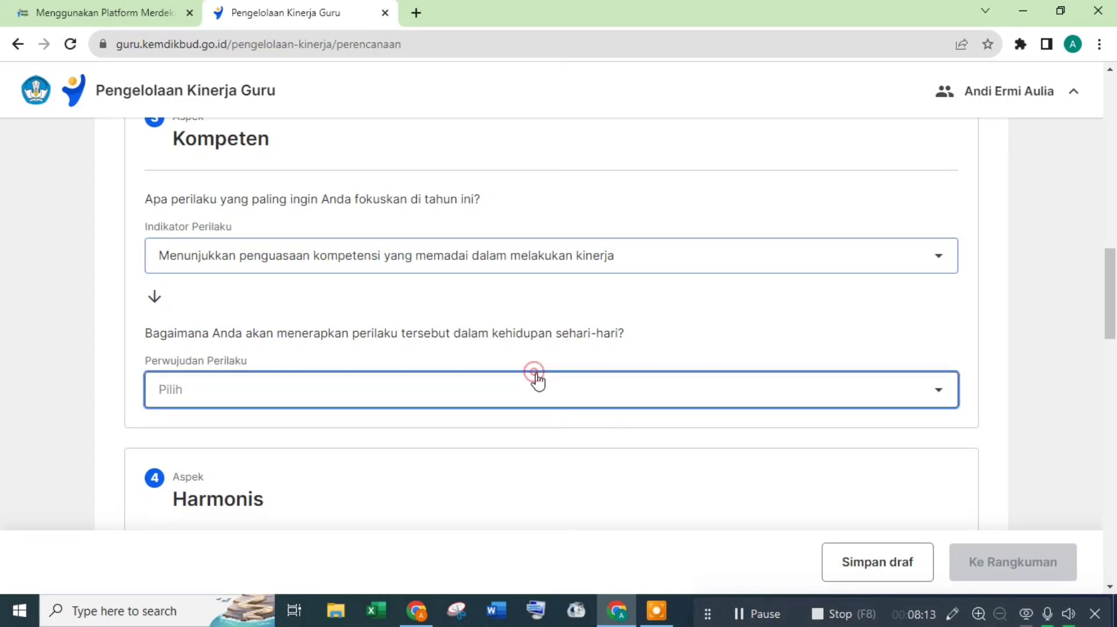
pyautogui.click(508, 428)
# For Harmonis, choose Menghargai setiap warga satuan pendidikan apapun latar belakangnya and Berlaku adil kepada setiap orang tanpa memandang, kedudukan, jabatan, latar belakang, suku, agama, ras dan gender
pyautogui.moveTo(1112, 323); pyautogui.dragTo(1114, 369)
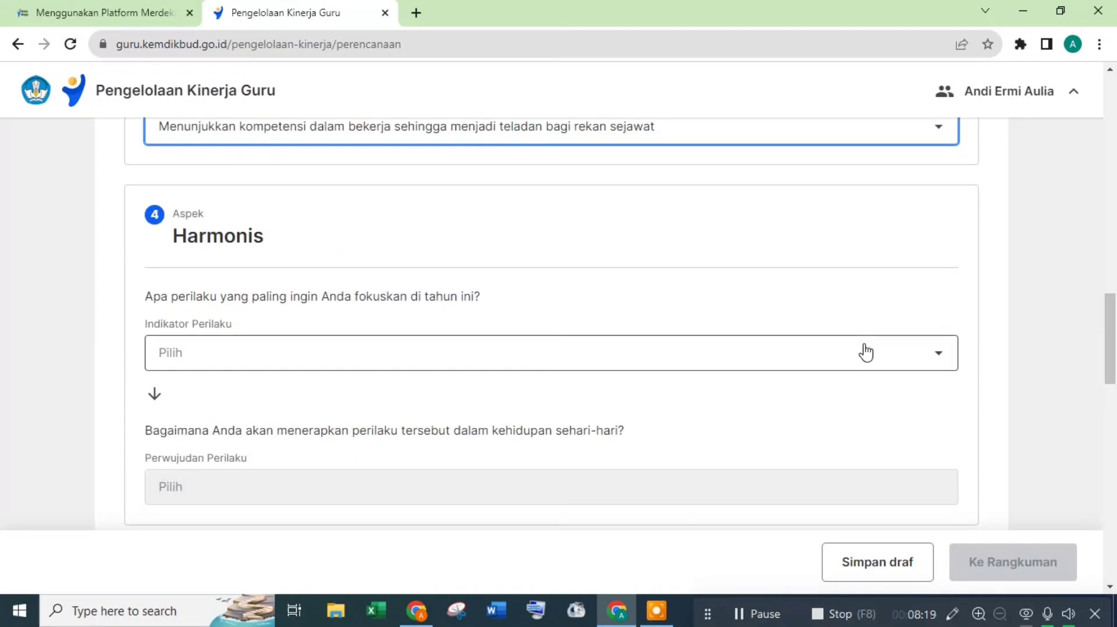
pyautogui.click(722, 358)
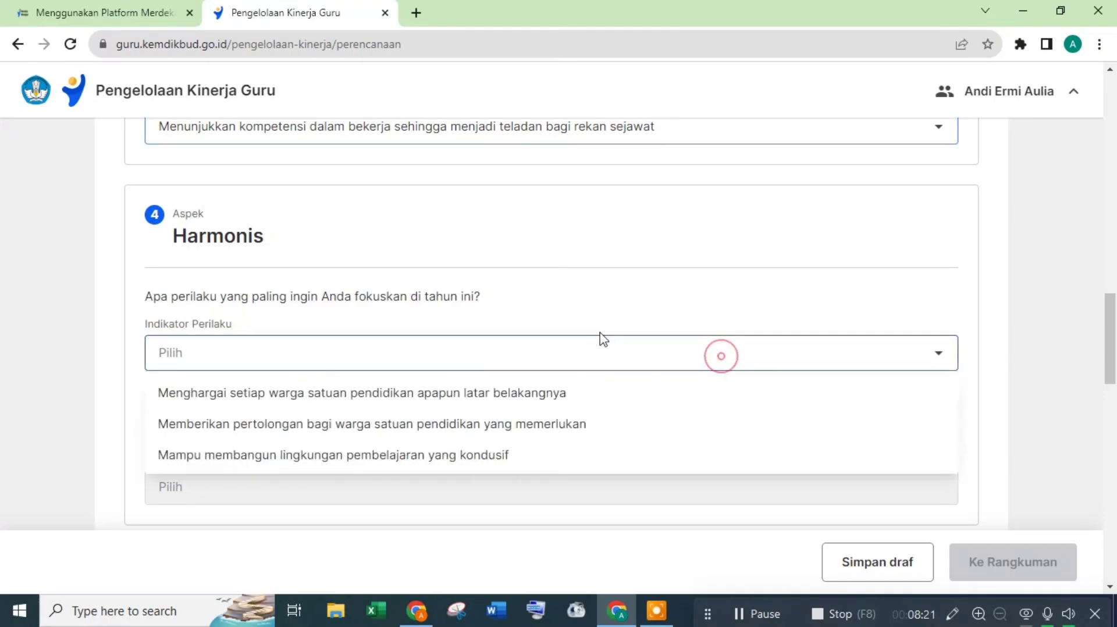
pyautogui.click(485, 395)
pyautogui.moveTo(1110, 302); pyautogui.dragTo(1108, 330)
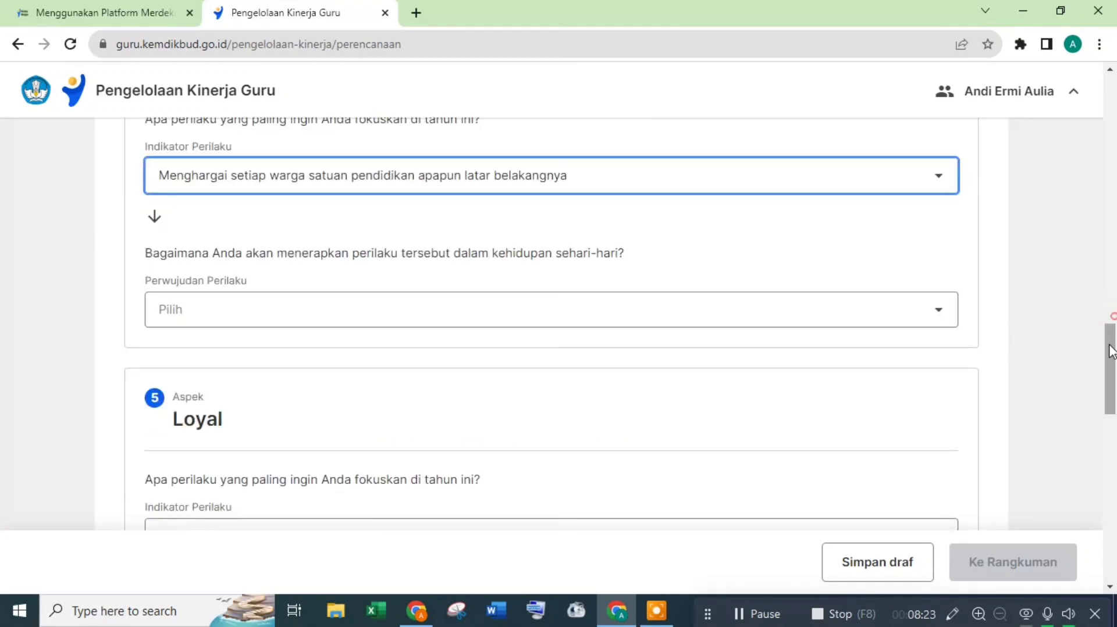
pyautogui.click(840, 324)
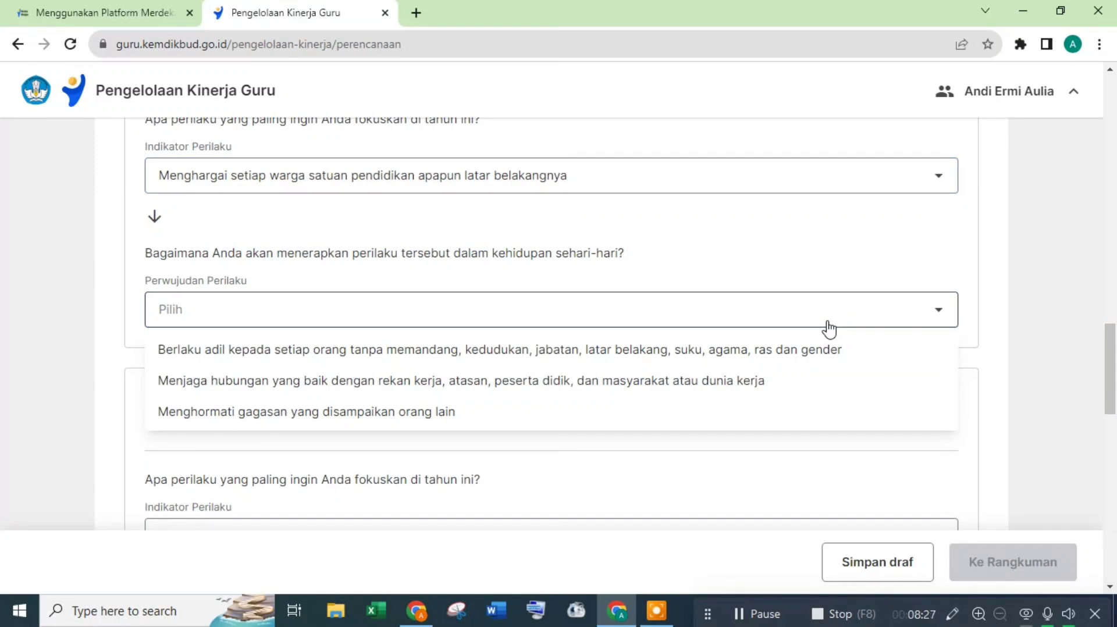
pyautogui.click(660, 352)
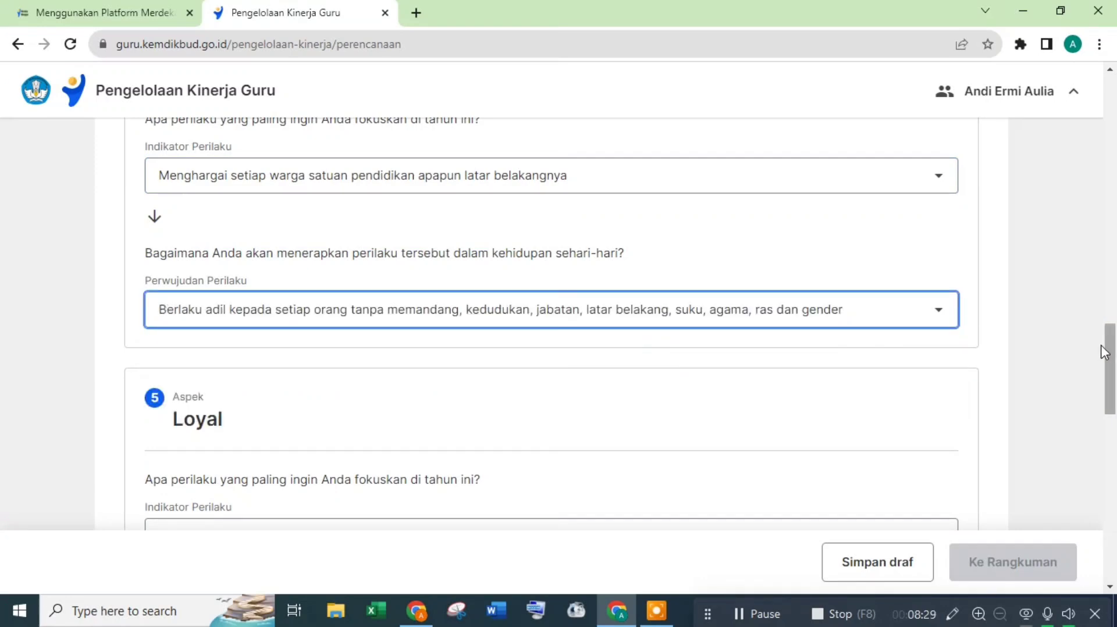
# For Loyal, choose Memegang teguh moral dan mematuhi peraturan perundang-undangan yang berlaku, with Menghindari tindakan, ucapan, perbuatan yang menjurus pada perpecahan as Perwujudan Perilaku
pyautogui.moveTo(1108, 359); pyautogui.dragTo(1108, 391)
pyautogui.click(825, 347)
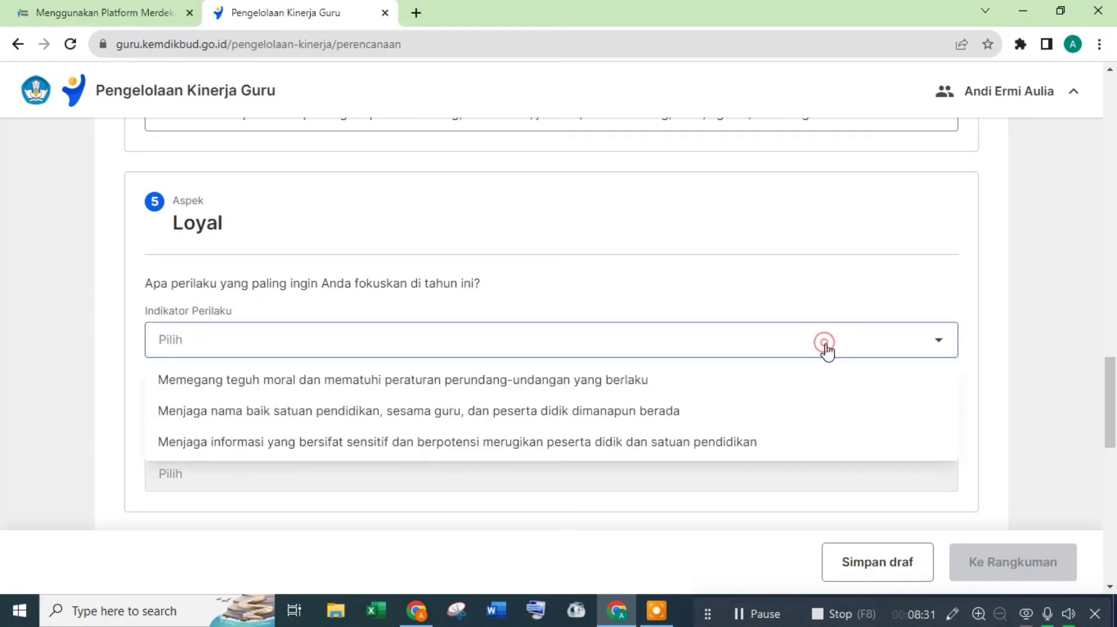
pyautogui.click(727, 377)
pyautogui.moveTo(1110, 372); pyautogui.dragTo(1110, 402)
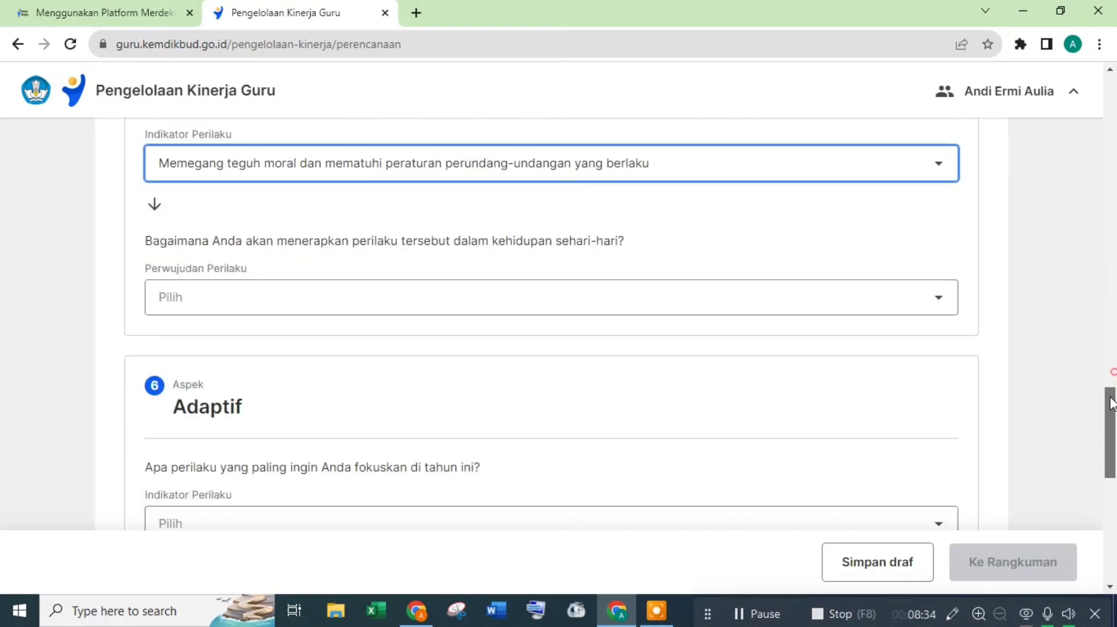
pyautogui.click(902, 313)
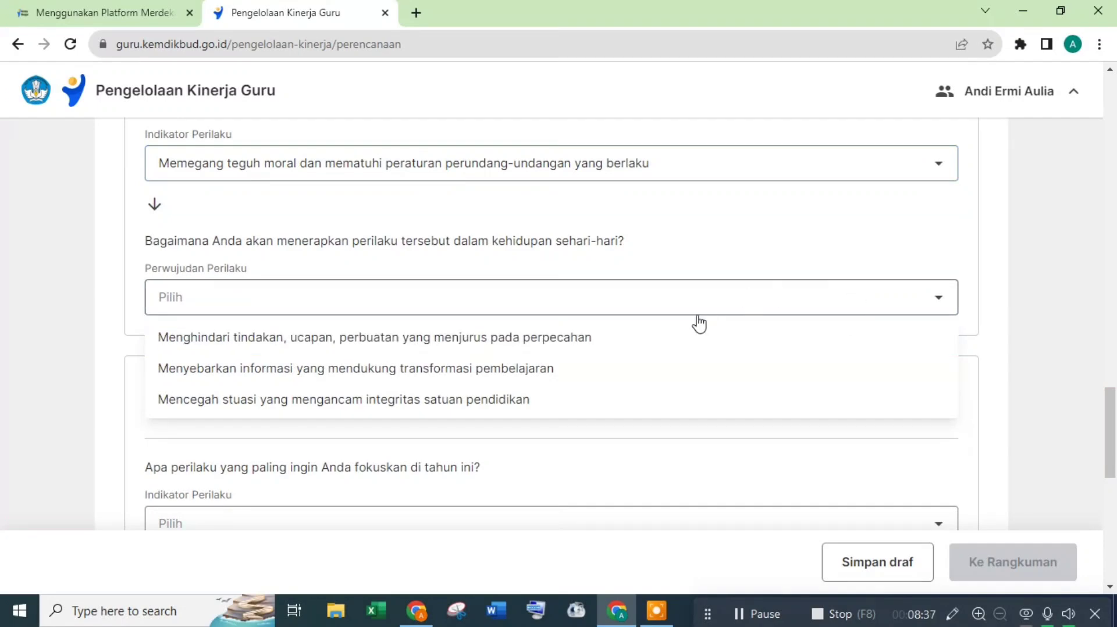
pyautogui.click(570, 338)
pyautogui.moveTo(1113, 405); pyautogui.dragTo(1114, 437)
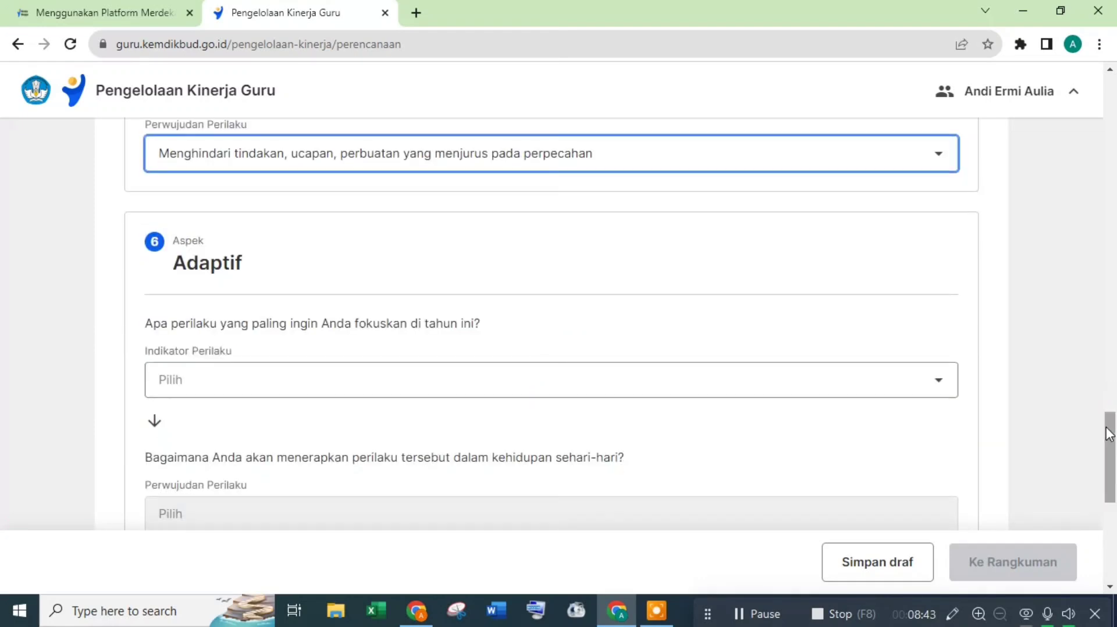
# Open the Indikator Perilaku choices for the Adaptif aspect
pyautogui.click(739, 382)
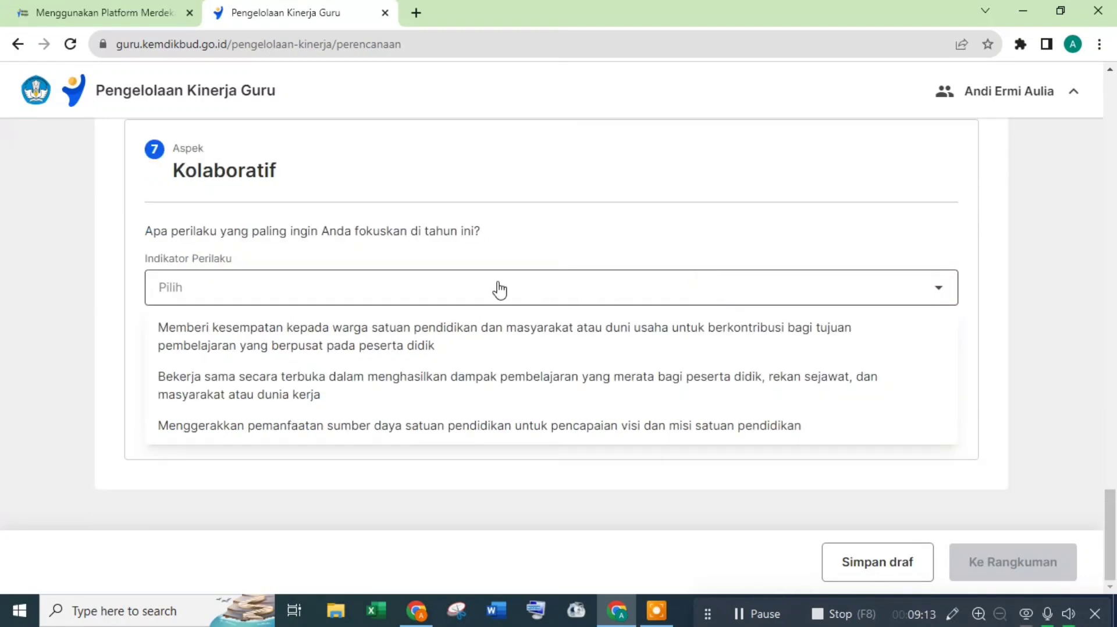
# For Kolaboratif, choose the indicator beginning Memberi kesempatan kepada warga satuan pendidikan, with Menerima pendapat dan saran dalam menyelesaikan tugas as Perwujudan Perilaku
pyautogui.click(380, 333)
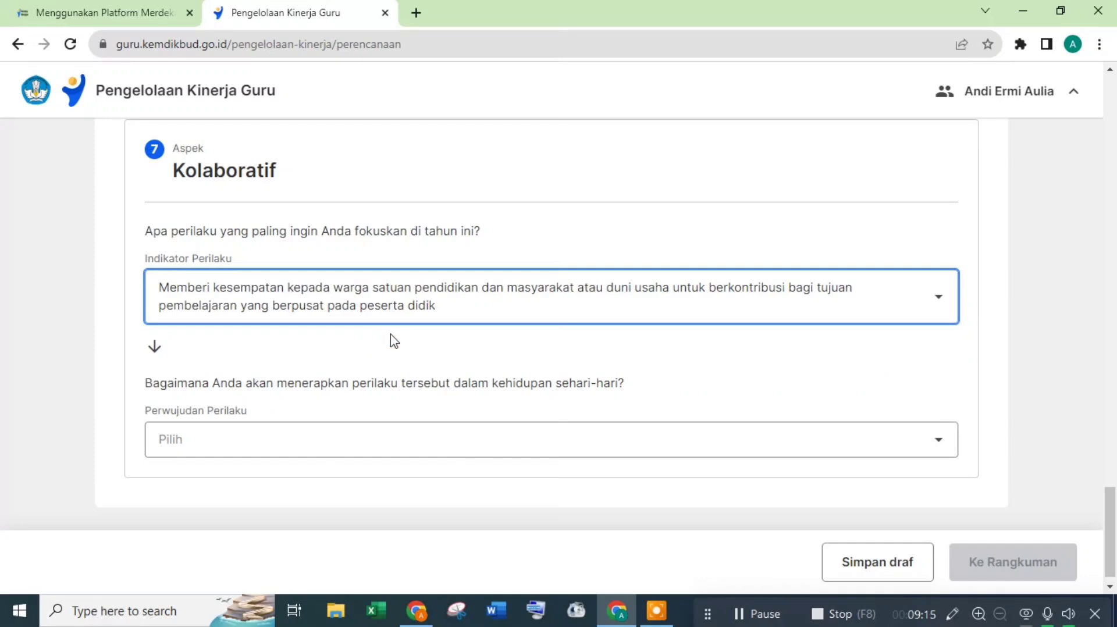
pyautogui.scroll(-1, 1105, 507)
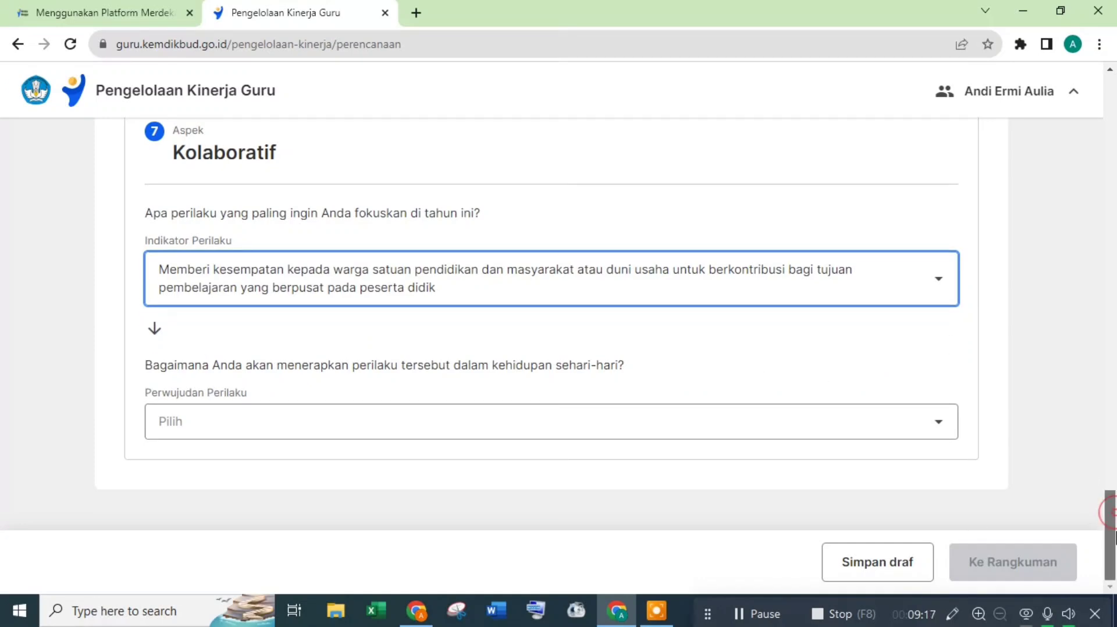
pyautogui.click(542, 428)
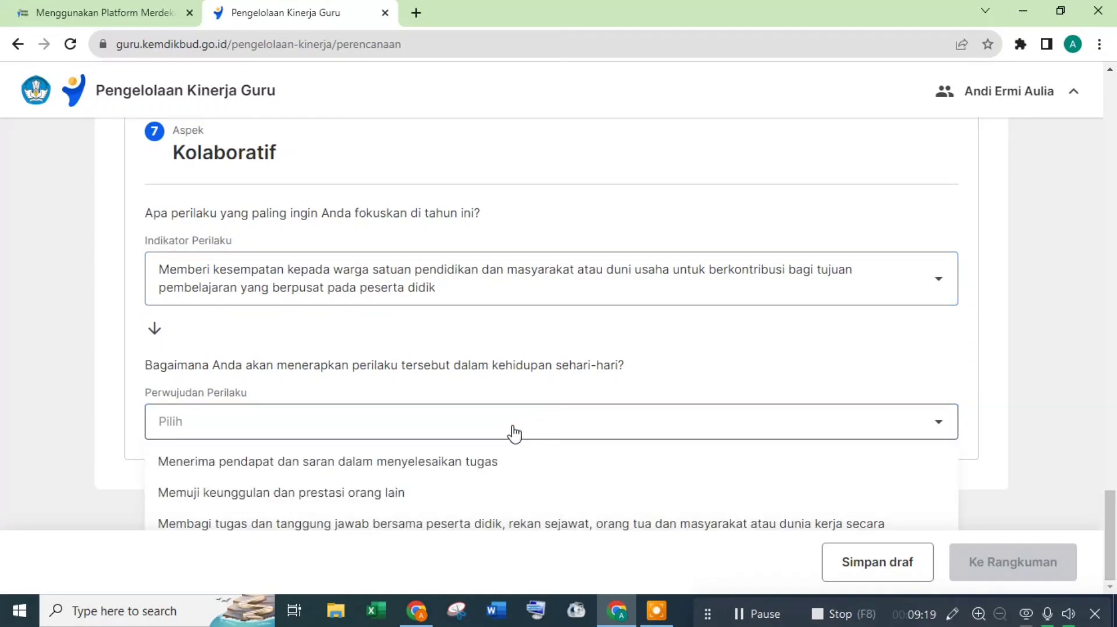
pyautogui.click(501, 461)
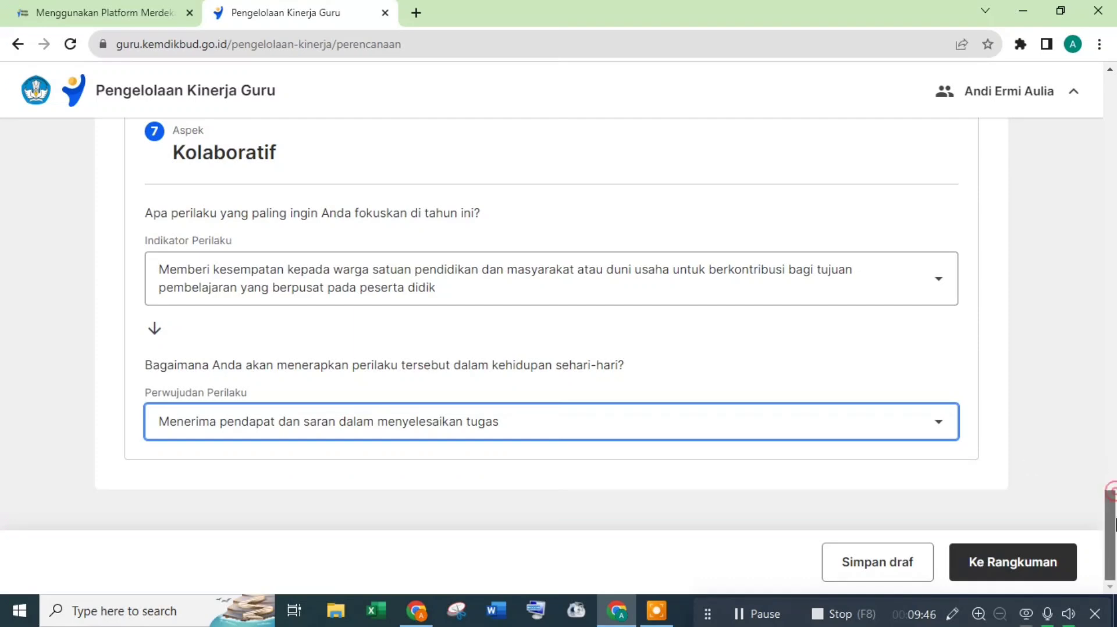
# Continue to the Rangkuman Perencanaan Kinerja and review it from Hasil Kerja Utama through the Kolaboratif row of the behaviour table
pyautogui.click(1017, 563)
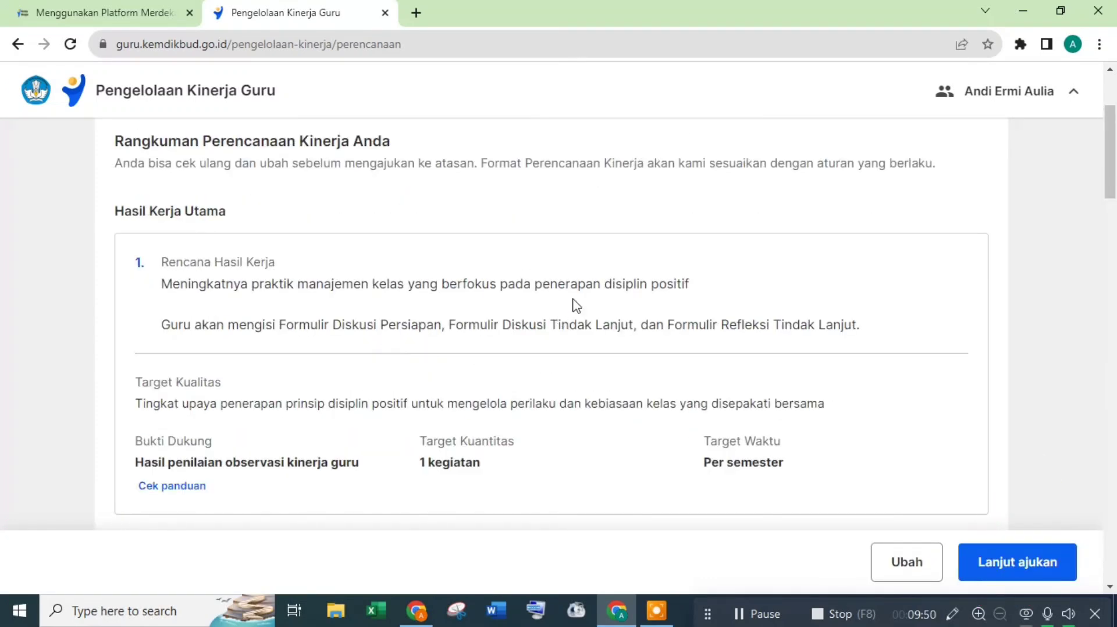
pyautogui.moveTo(1113, 178); pyautogui.dragTo(1115, 347)
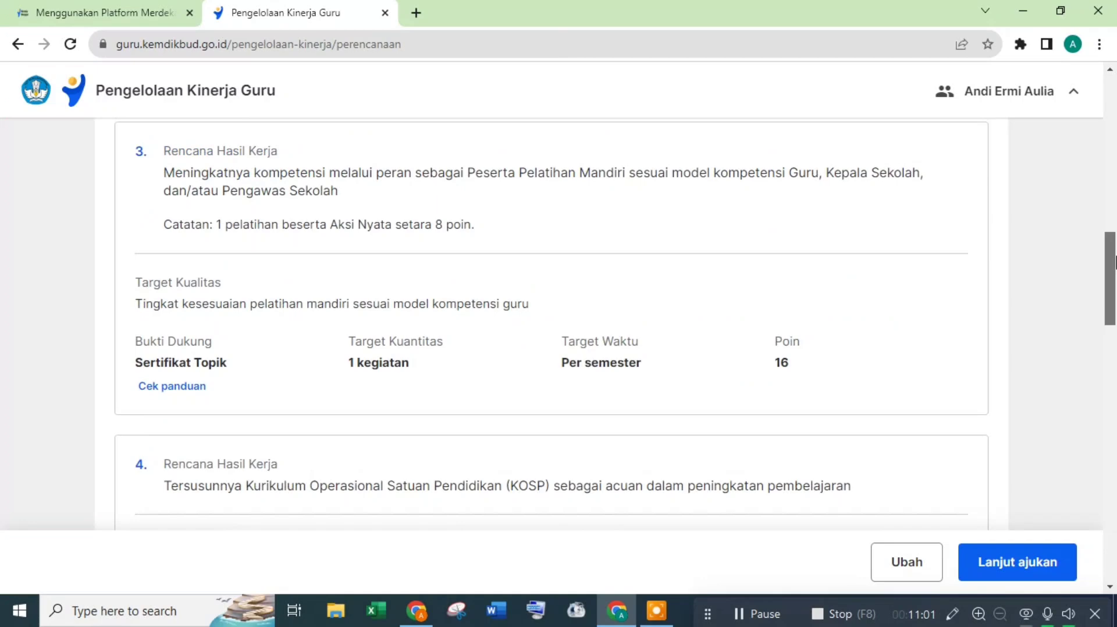
pyautogui.scroll(-15, 552, 323)
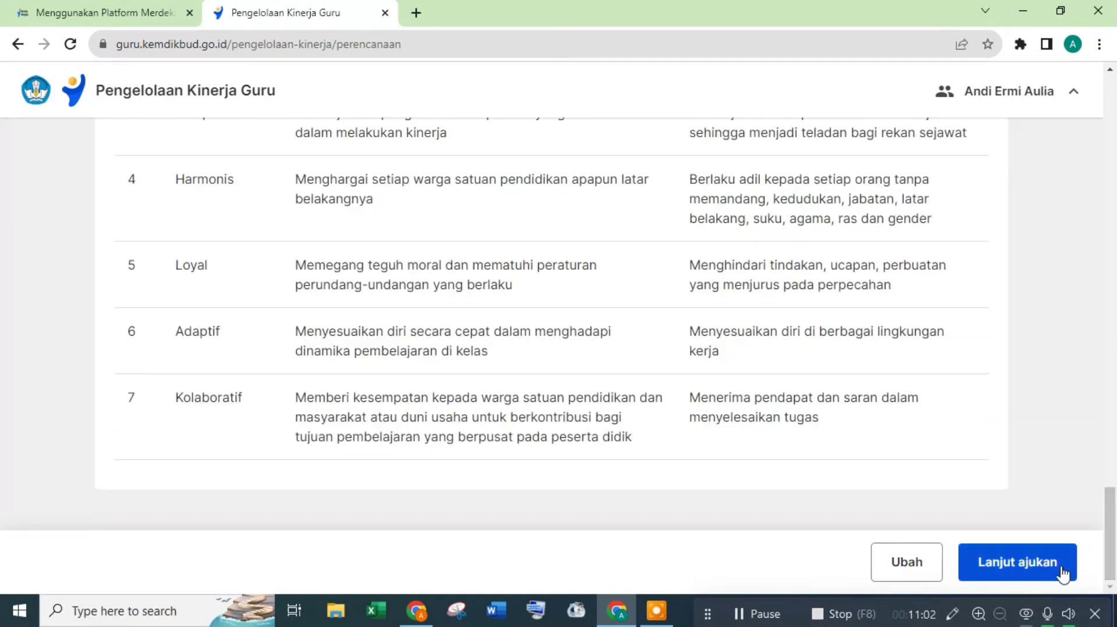
# Proceed to the submission of the performance plan and save it as a draft instead of submitting it to the supervisor
pyautogui.click(1010, 560)
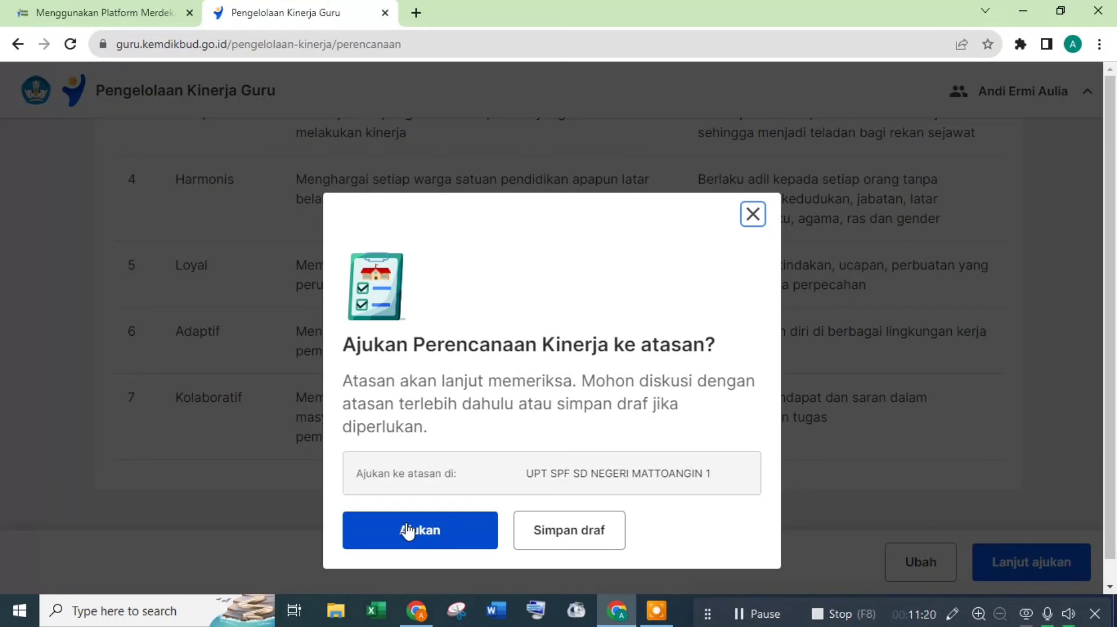
pyautogui.click(545, 535)
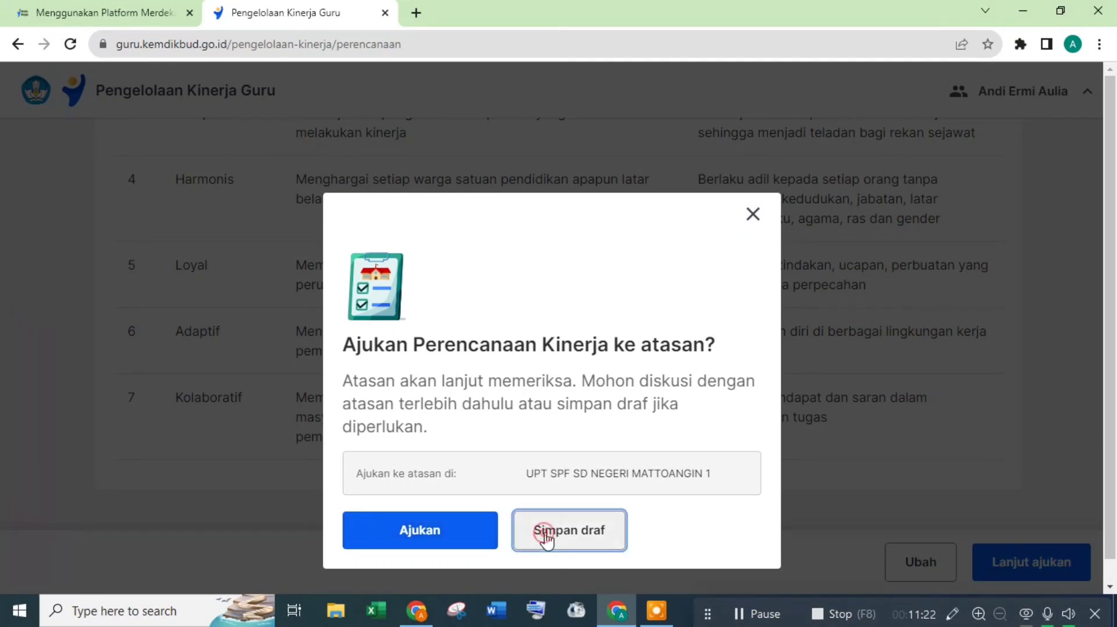